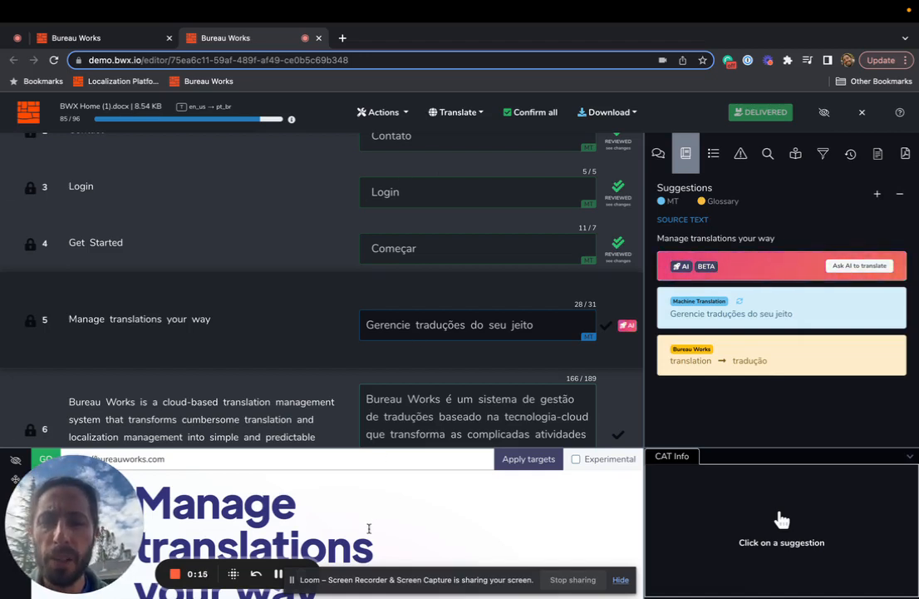
# Change segment 5's translation to "Administre traduções do seu modo" by replacing its first and last words
pyautogui.scroll(-1, 369, 532)
pyautogui.scroll(-3, 366, 530)
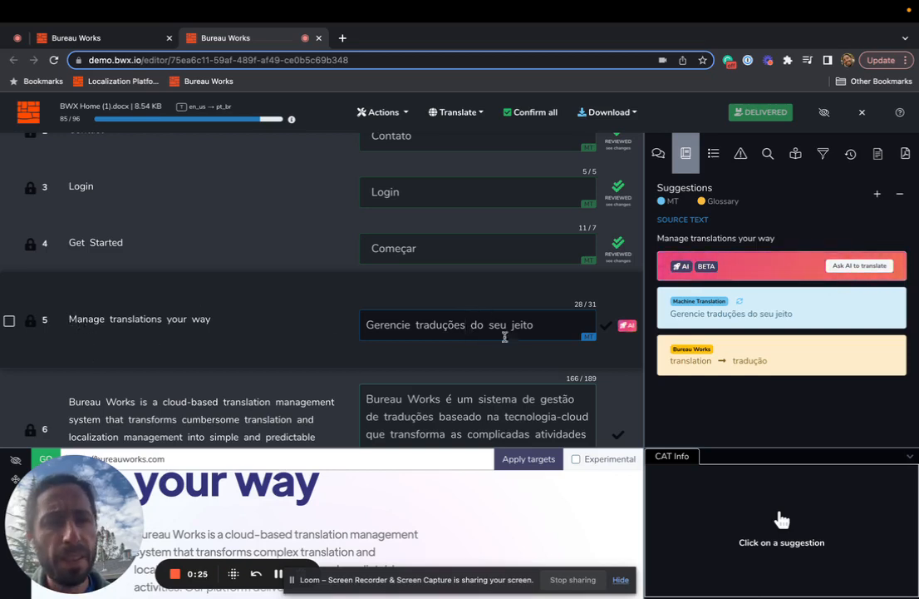
pyautogui.moveTo(720, 327)
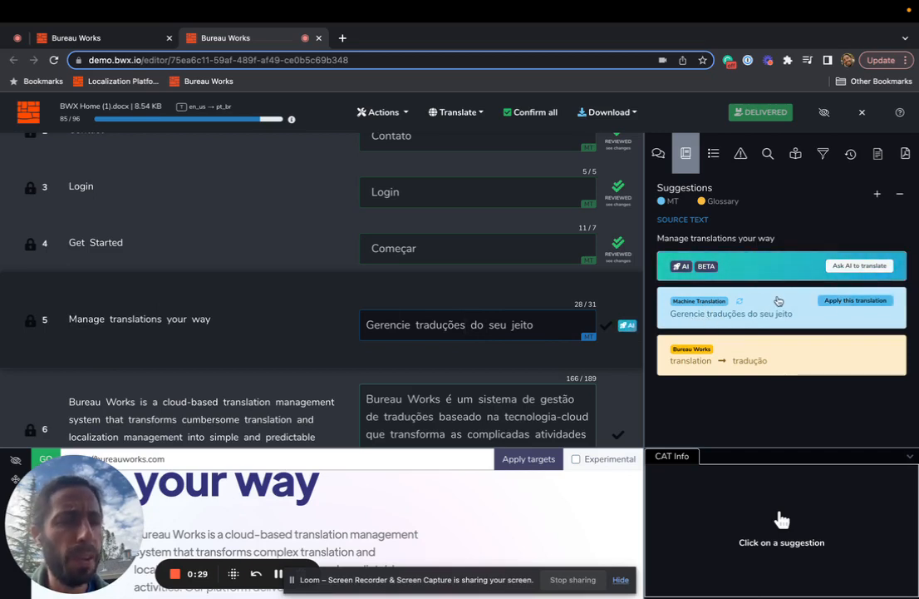
pyautogui.moveTo(729, 372)
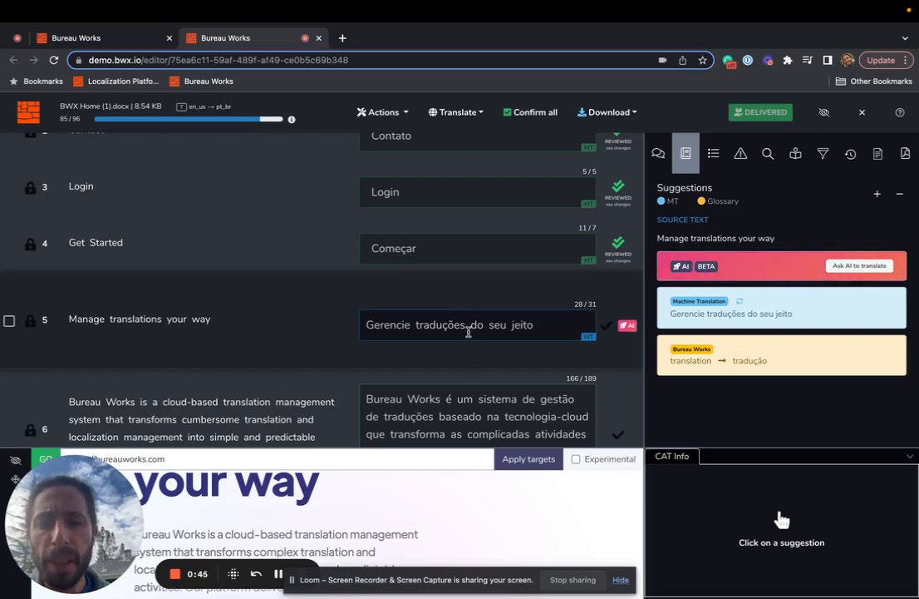
pyautogui.doubleClick(374, 326)
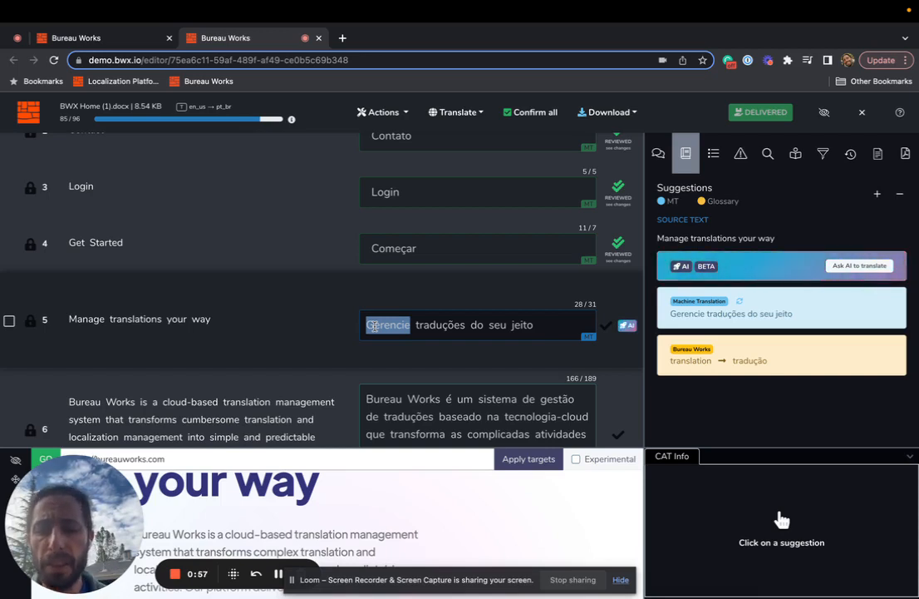
pyautogui.write('Ad')
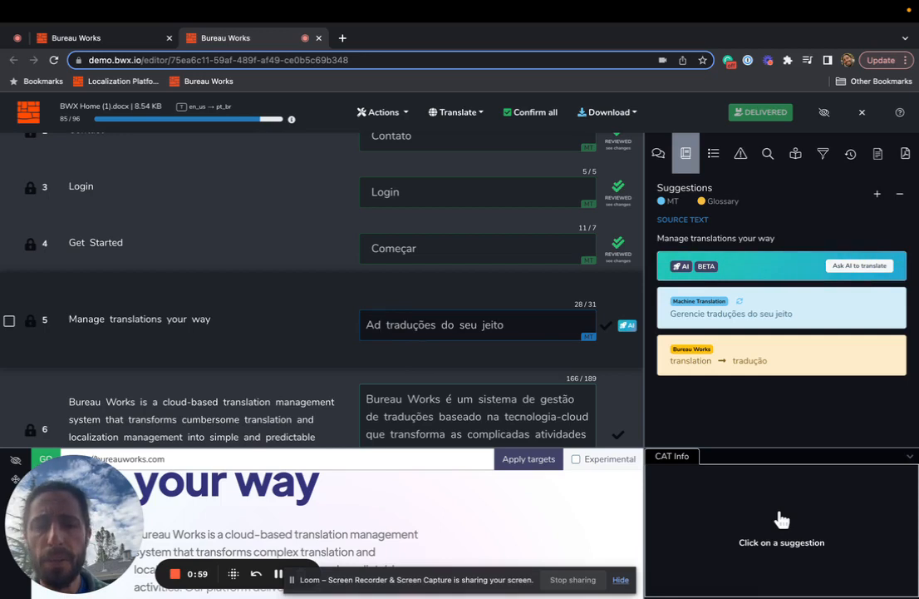
pyautogui.write('ministre')
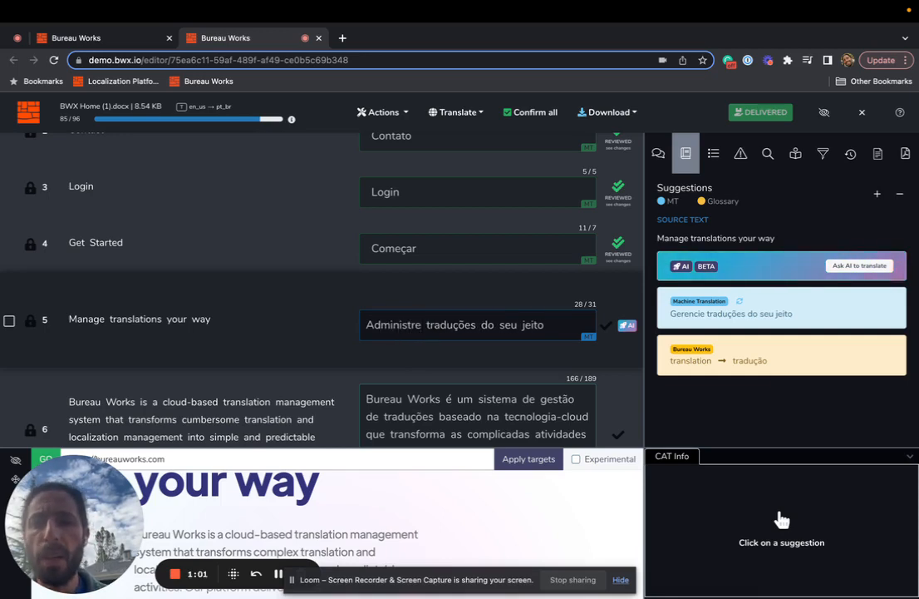
pyautogui.doubleClick(526, 328)
pyautogui.write('modo')
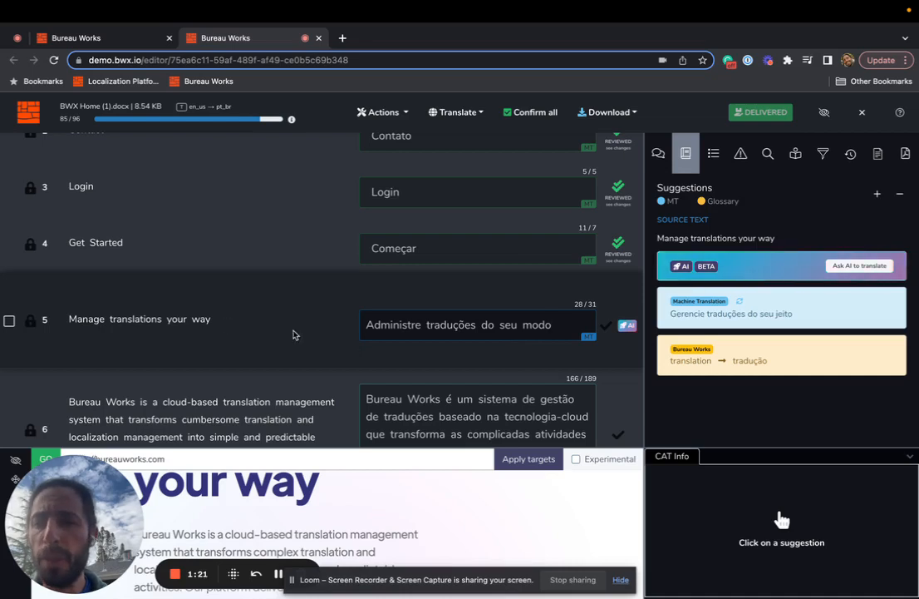
# Add the source word "Manage" from segment 5 to the glossary with the translation "Administre", replacing the duplicate term
pyautogui.doubleClick(84, 323)
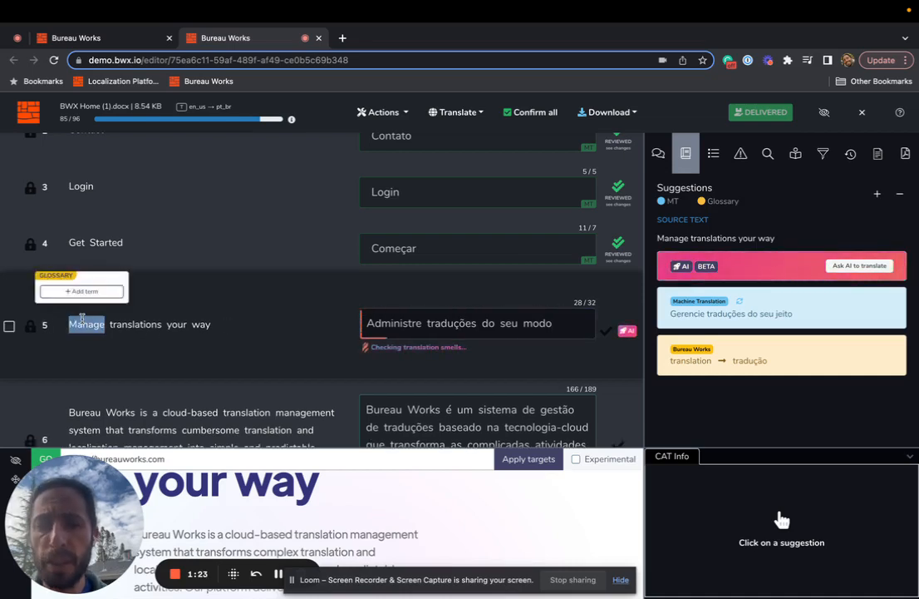
pyautogui.click(82, 291)
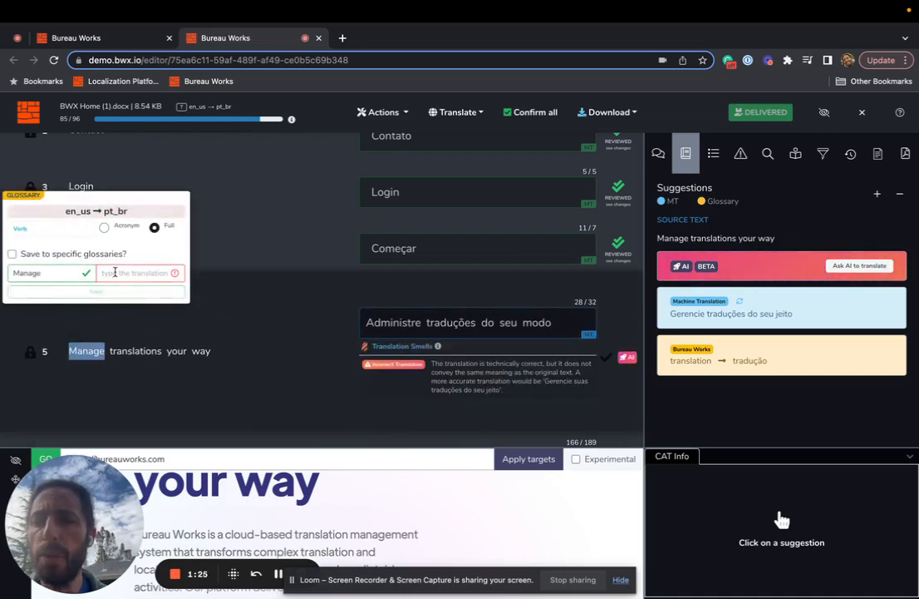
pyautogui.click(133, 273)
pyautogui.write('Admin')
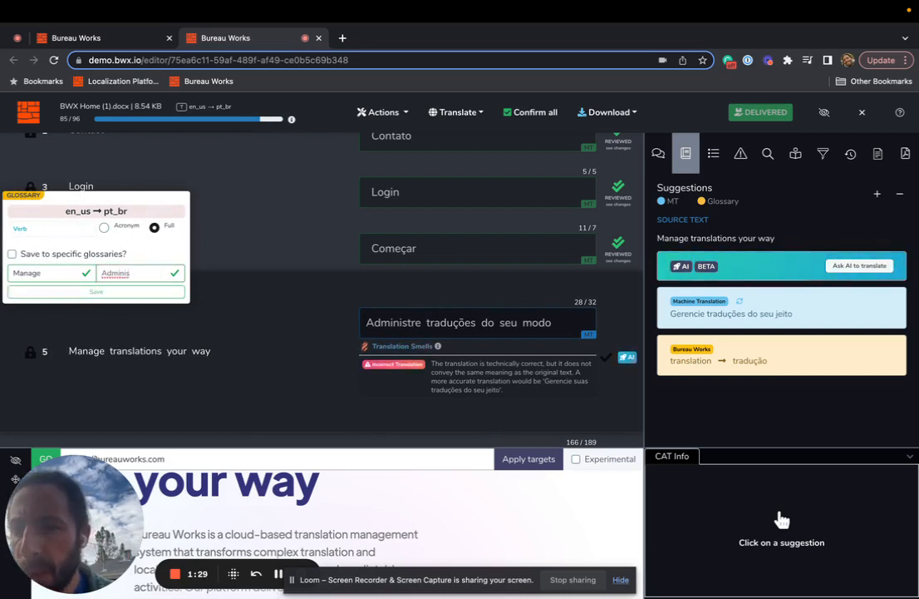
pyautogui.write('istre')
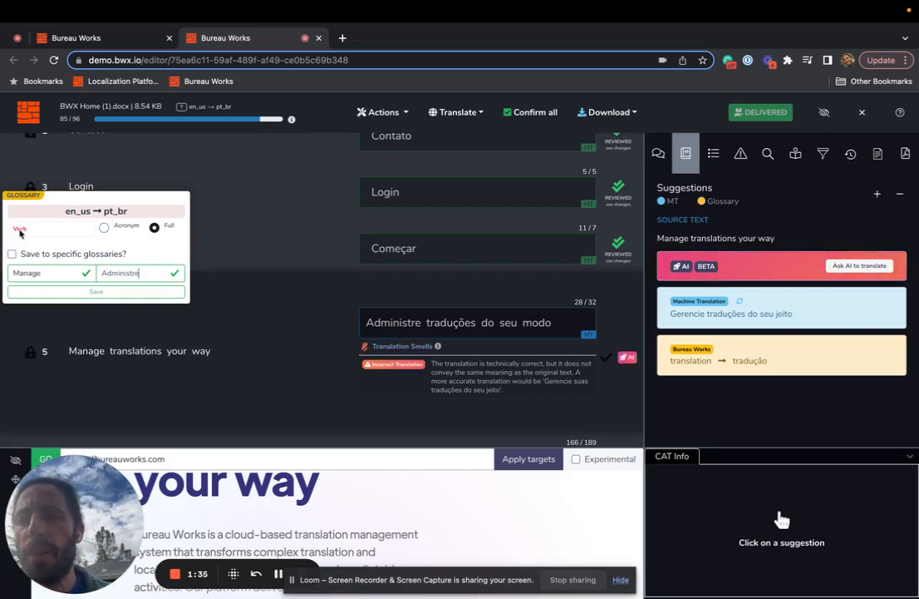
pyautogui.click(46, 293)
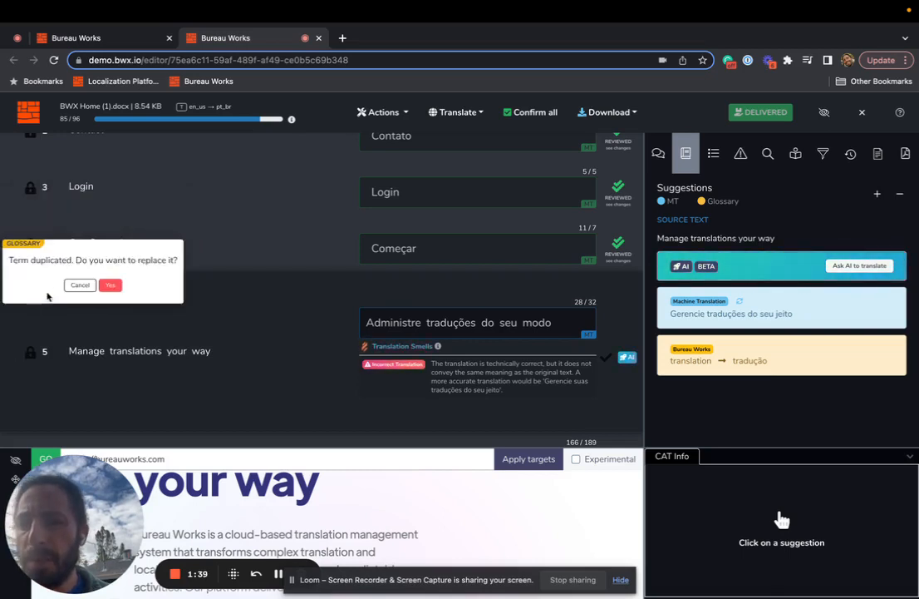
pyautogui.click(111, 285)
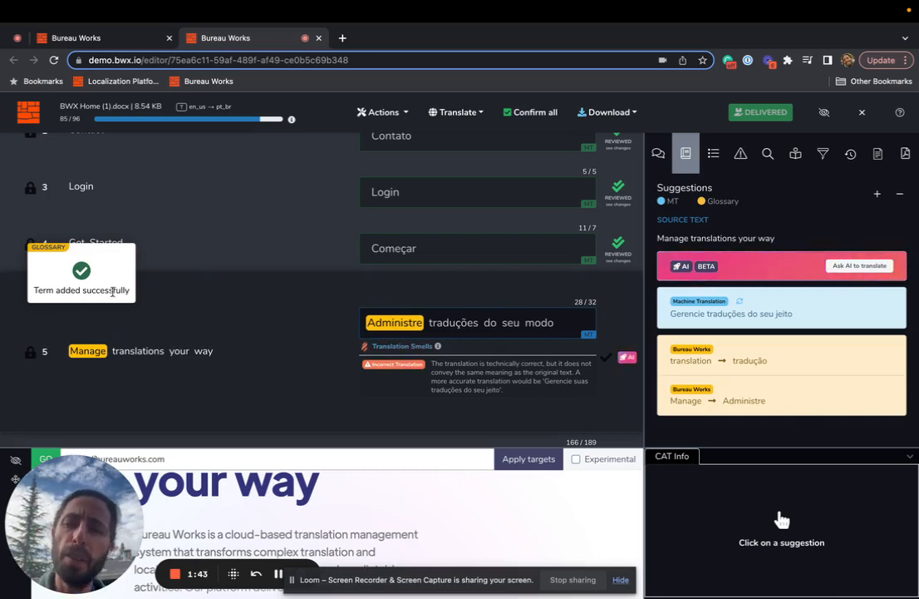
# Clear the whole target text of segment 5
pyautogui.tripleClick(466, 327)
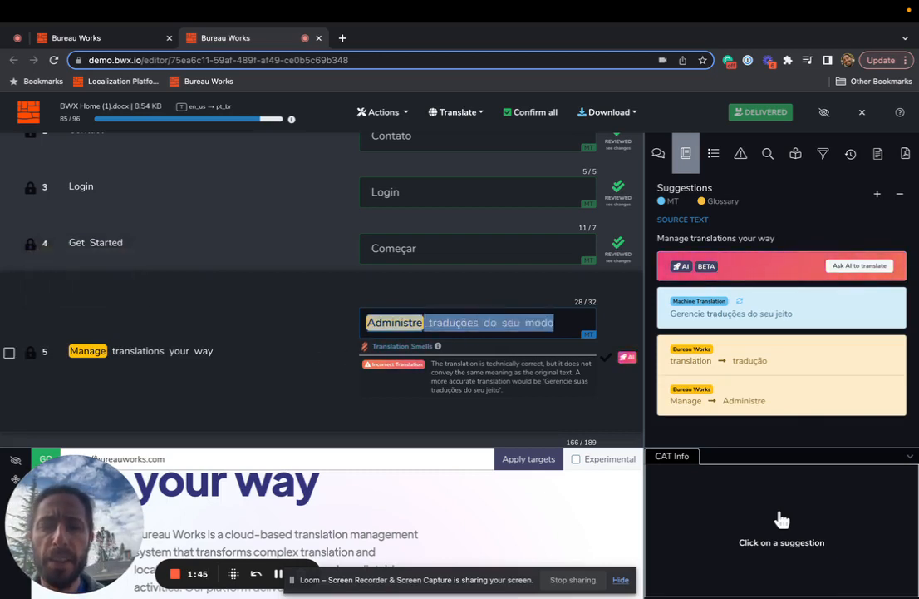
pyautogui.press('BackSpace')
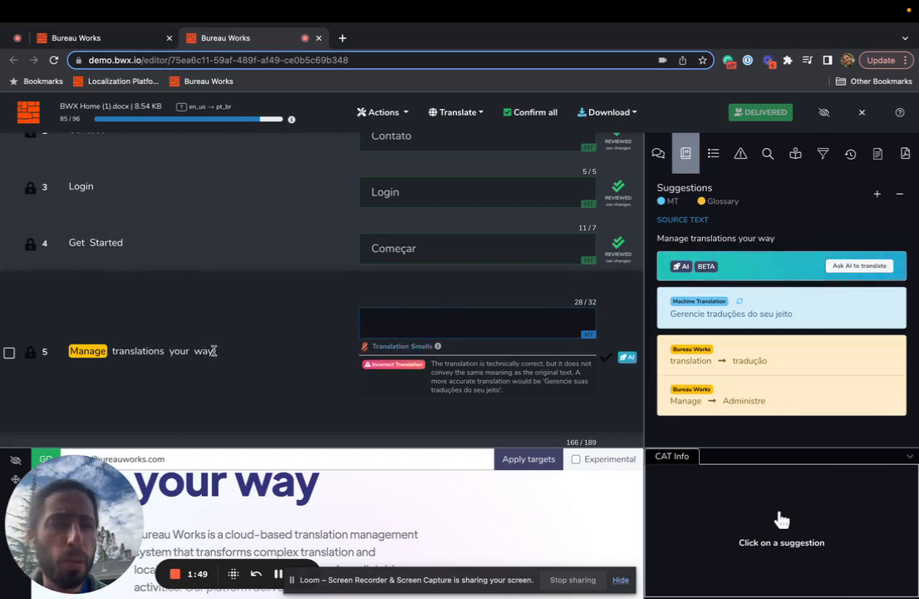
pyautogui.moveTo(791, 313)
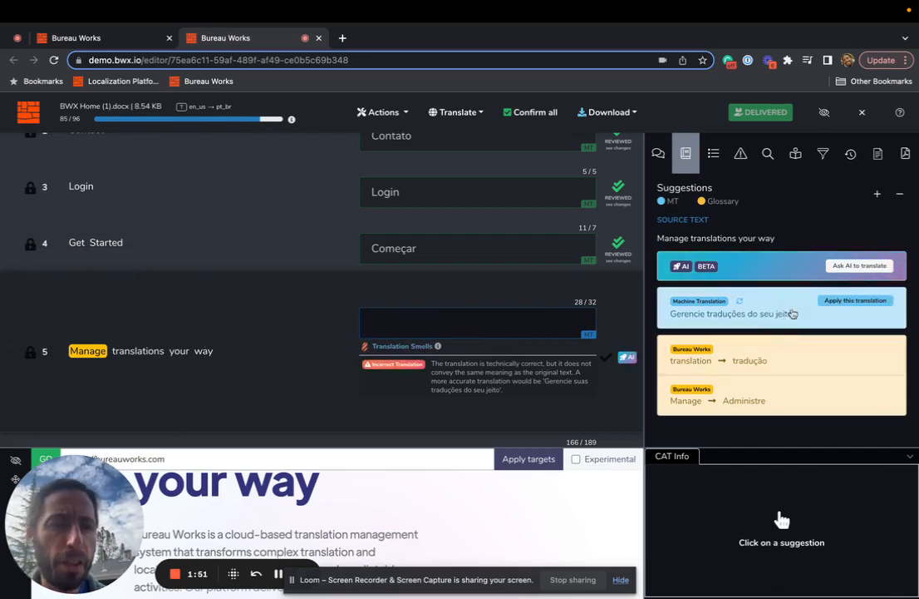
# Add the source word "way" from segment 5 to the glossary with the translation "modo", replacing the duplicate term
pyautogui.doubleClick(203, 325)
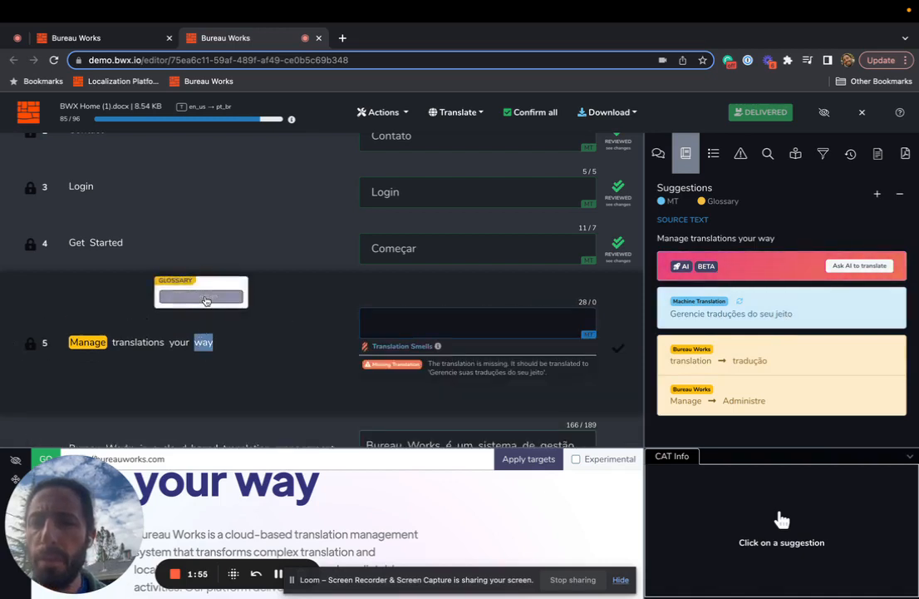
pyautogui.click(205, 298)
pyautogui.write('modo')
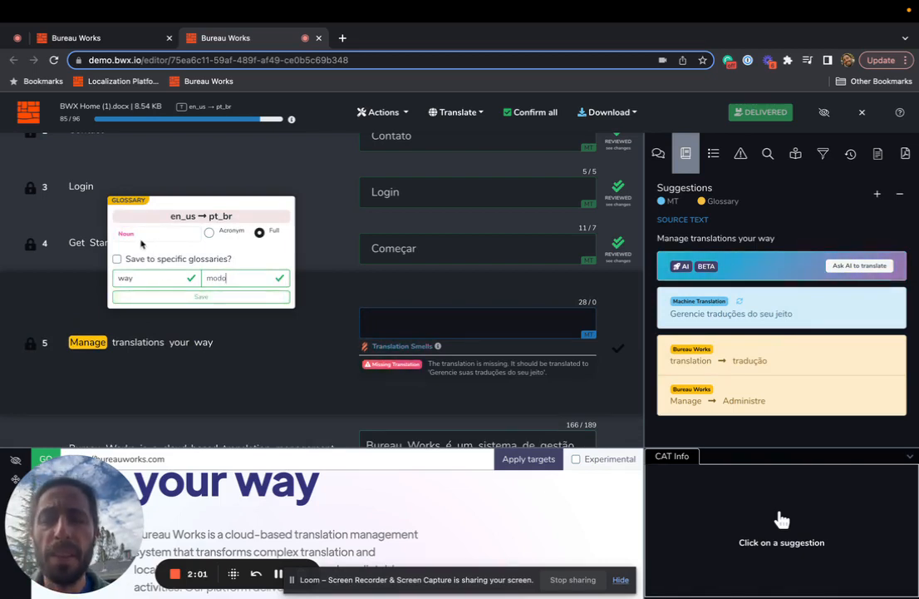
pyautogui.click(201, 297)
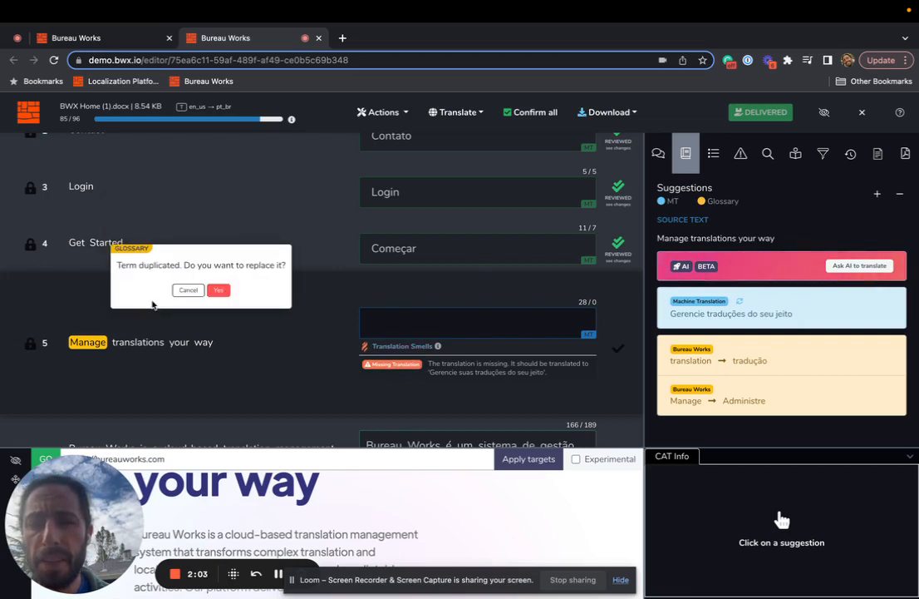
pyautogui.click(218, 289)
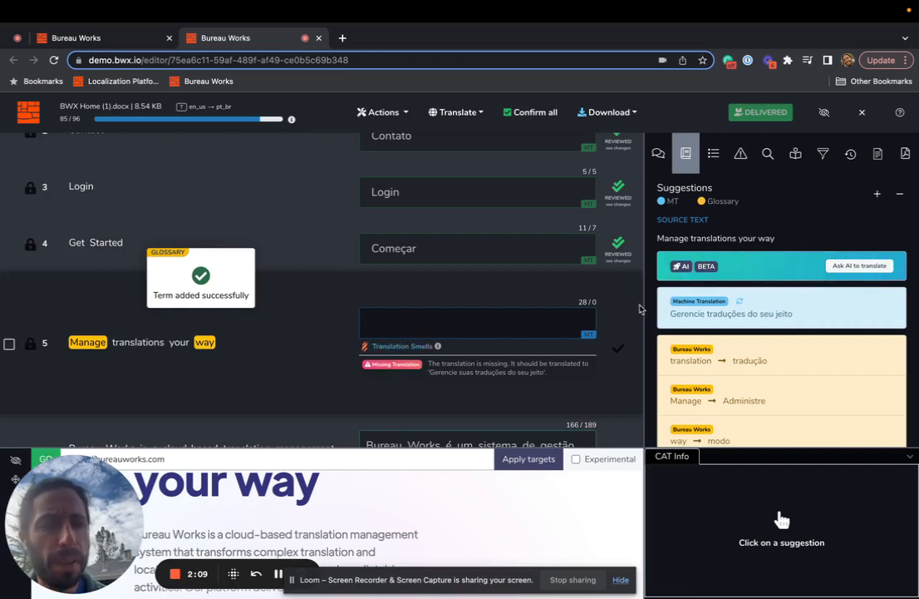
# Request an AI translation for segment 5 and apply the suggestion "Administre suas traduções do seu modo." to the target
pyautogui.moveTo(685, 315)
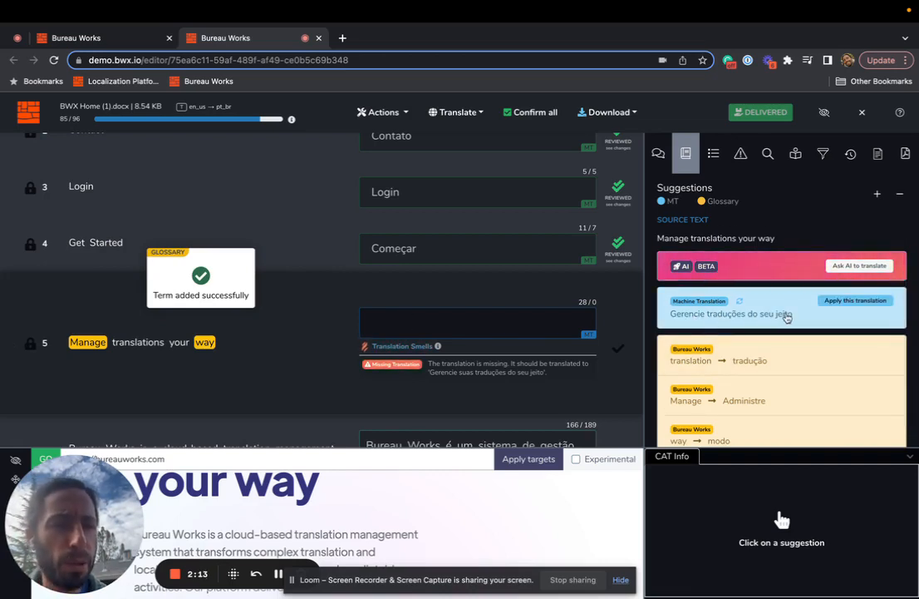
pyautogui.scroll(-1, 781, 333)
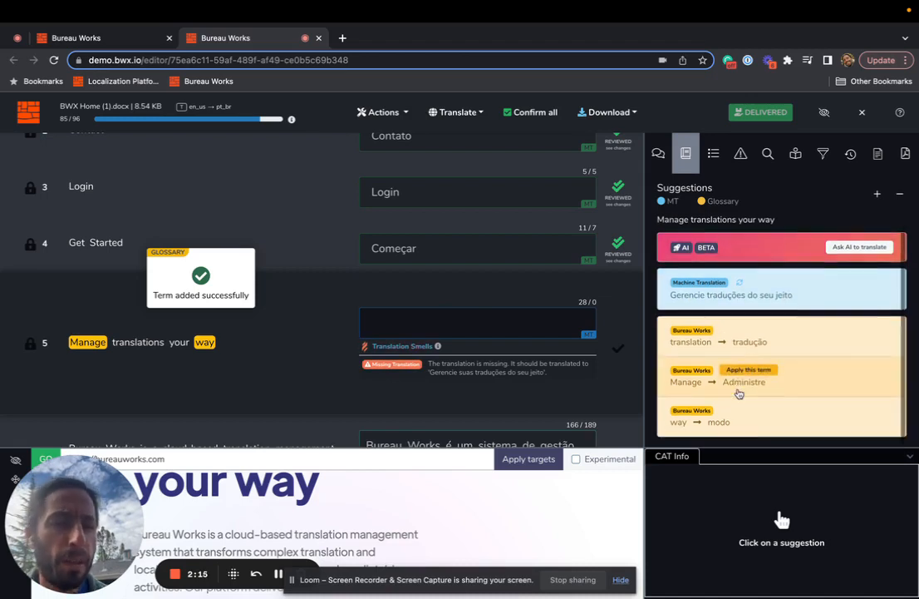
pyautogui.moveTo(762, 325)
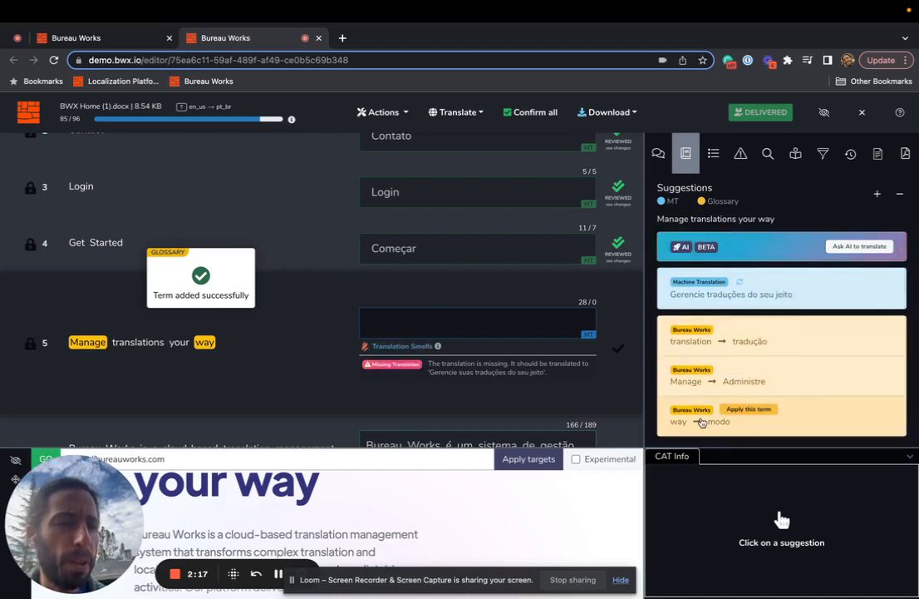
pyautogui.moveTo(749, 369)
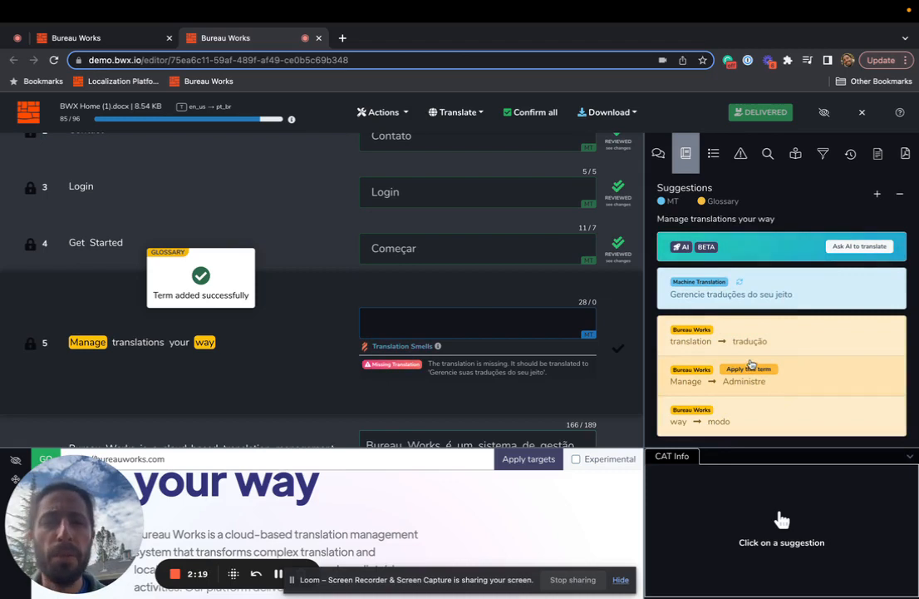
pyautogui.click(842, 246)
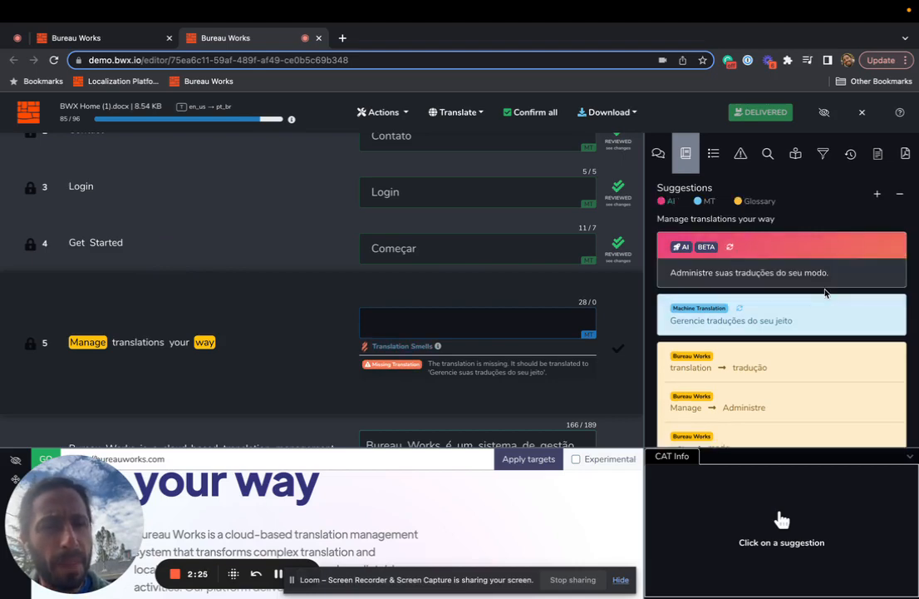
pyautogui.click(846, 250)
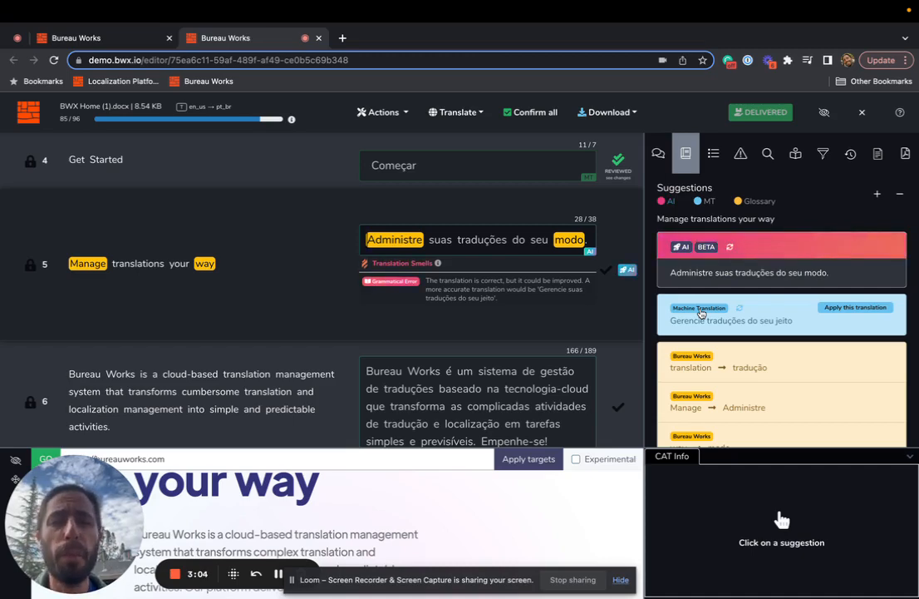
# Run an AI review of segment 5's translation, copy its suggested sentence and close the review
pyautogui.click(628, 276)
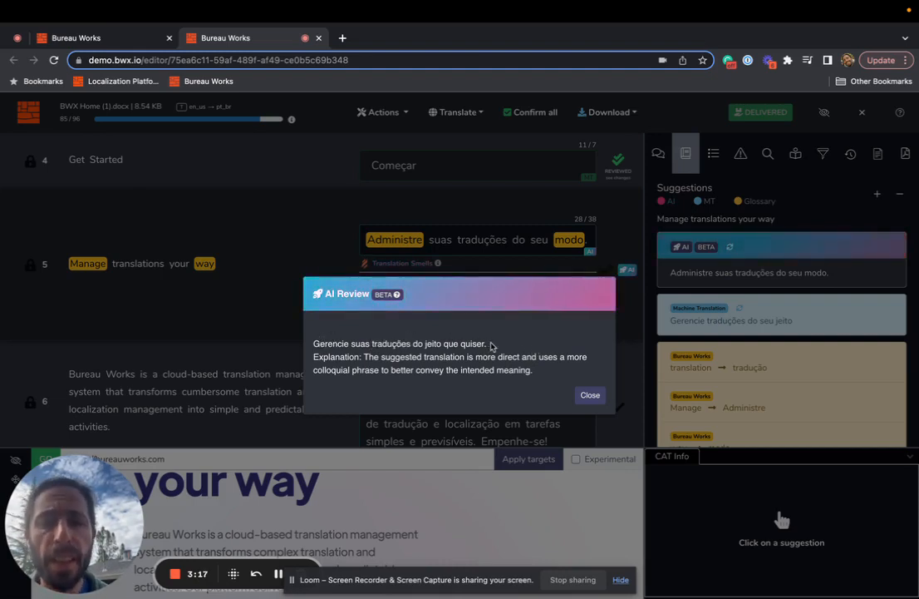
pyautogui.moveTo(487, 345); pyautogui.dragTo(323, 346)
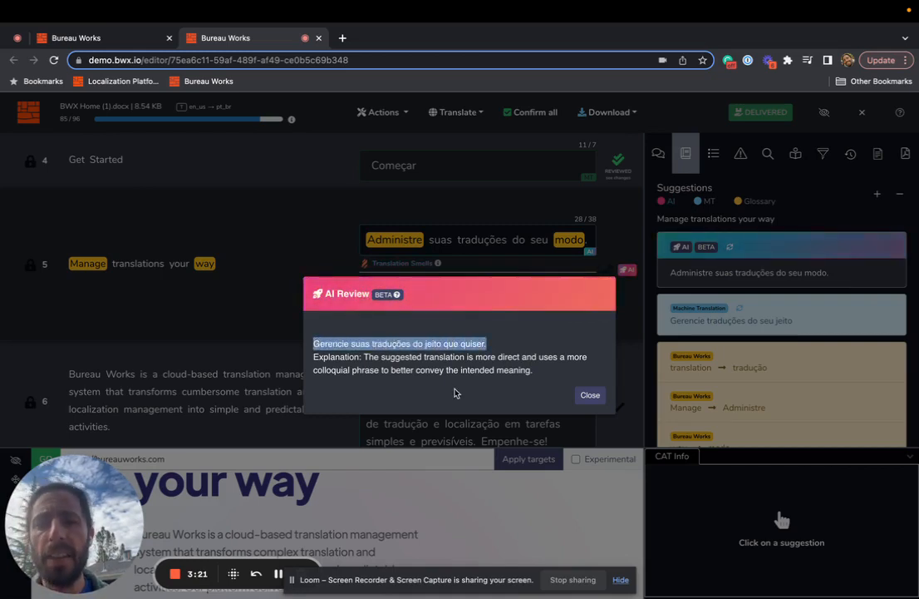
pyautogui.click(599, 396)
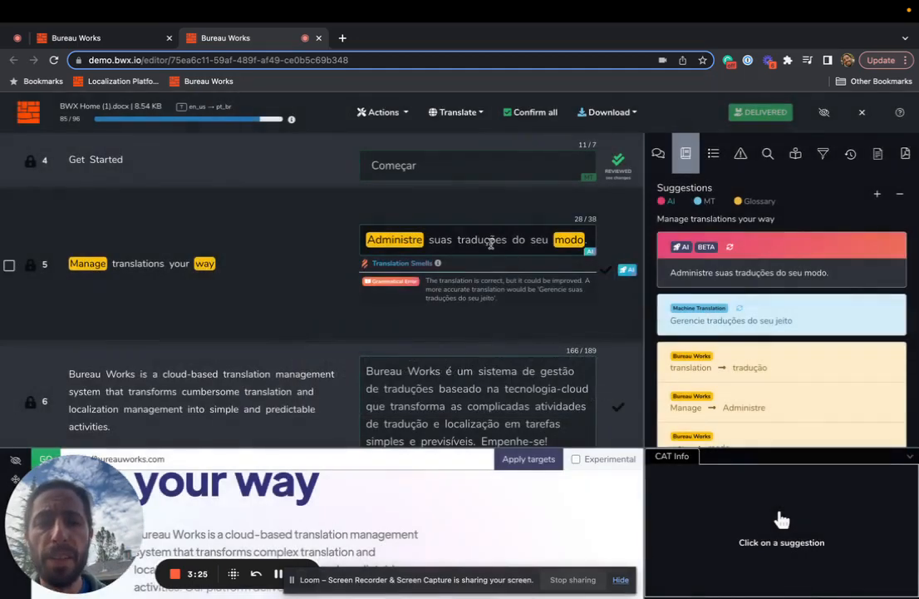
# Replace segment 5's translation with "Gerencie suas traduções do jeito que quiser." and confirm the segment
pyautogui.tripleClick(489, 239)
pyautogui.write('Gerencie suas traduções do jeito que quiser.')
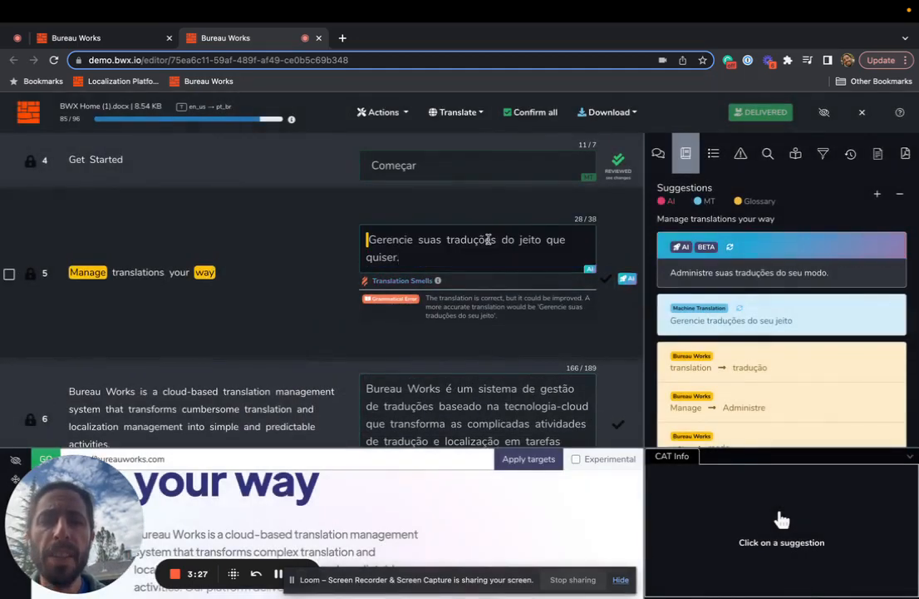
pyautogui.click(338, 242)
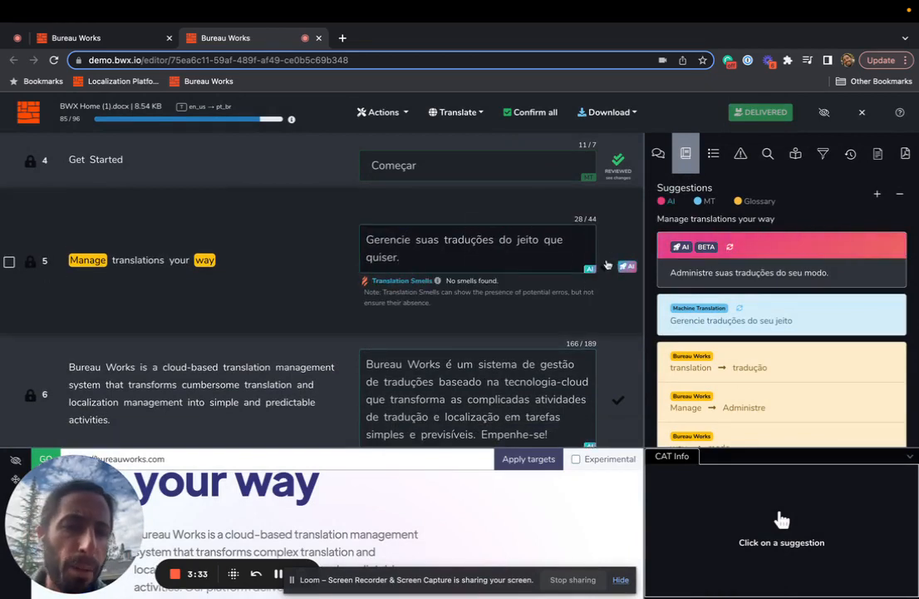
pyautogui.click(609, 269)
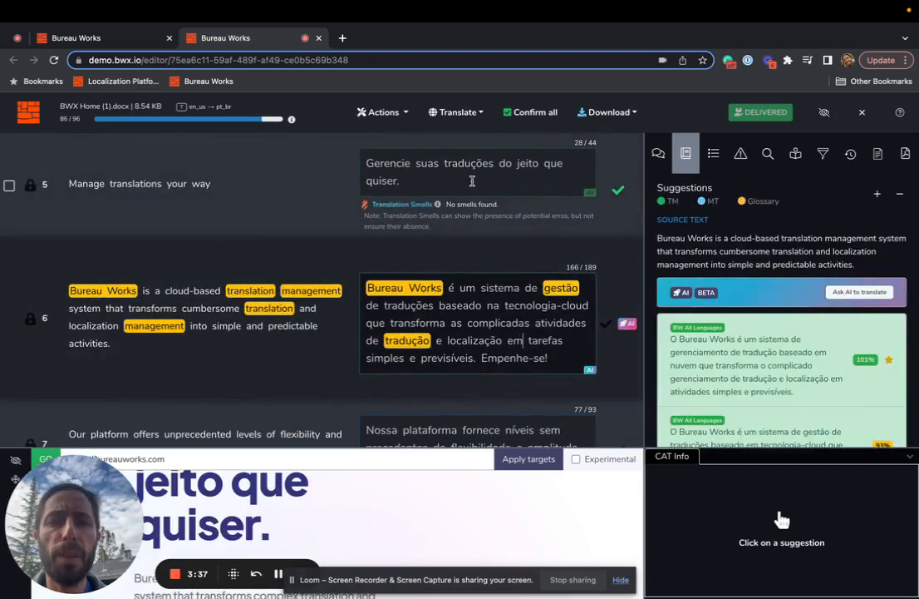
# Examine the AI, machine translation and glossary suggestions for segment 5, and the translation memory suggestions and translation smells for segment 6
pyautogui.click(404, 158)
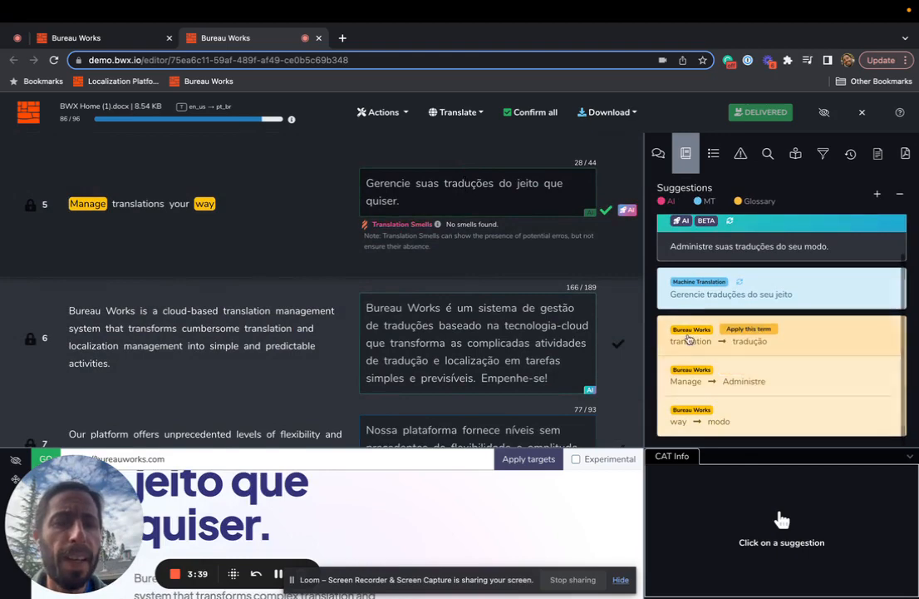
pyautogui.click(509, 337)
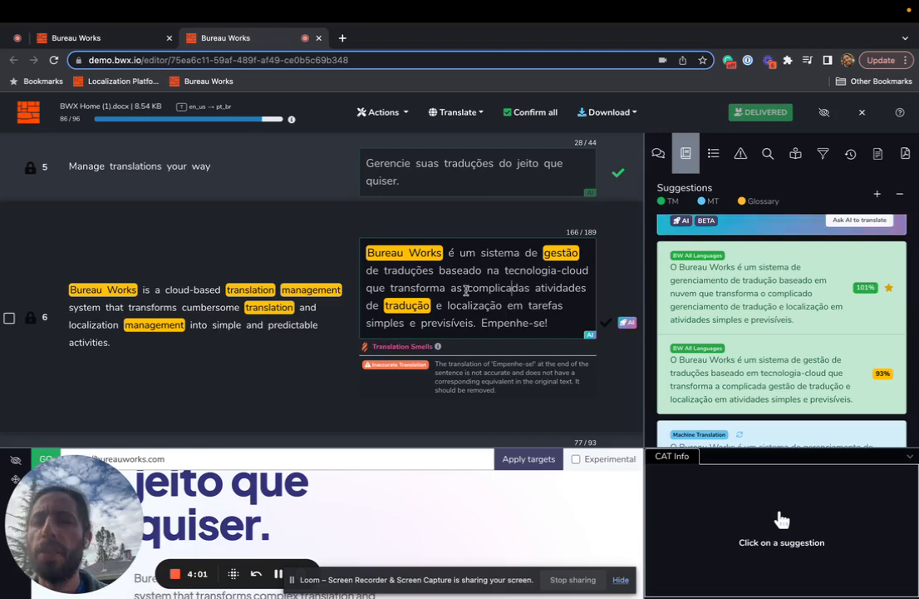
pyautogui.scroll(-1, 475, 287)
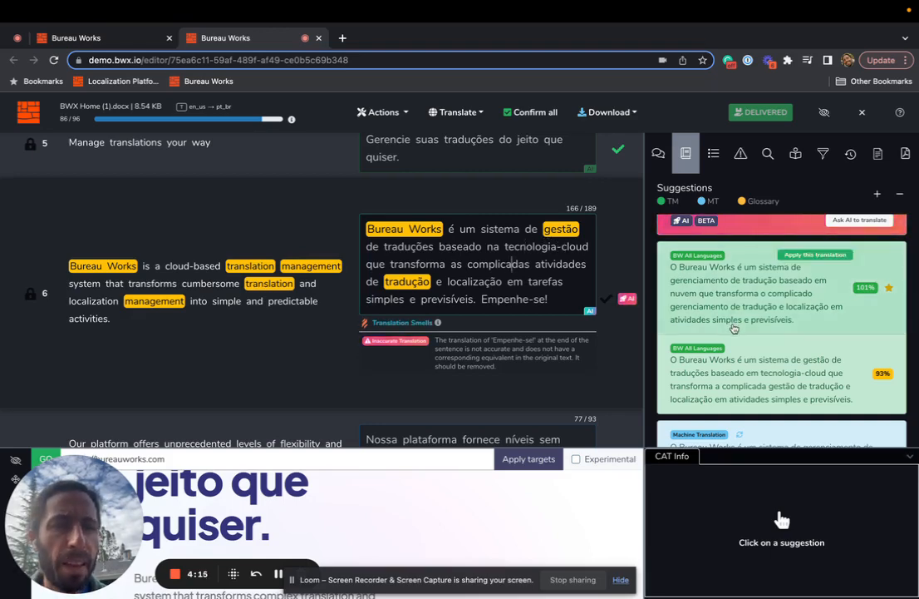
# Delete the extra "Empenhe-se!" from the end of segment 6's translation and confirm the segment
pyautogui.scroll(-1, 730, 323)
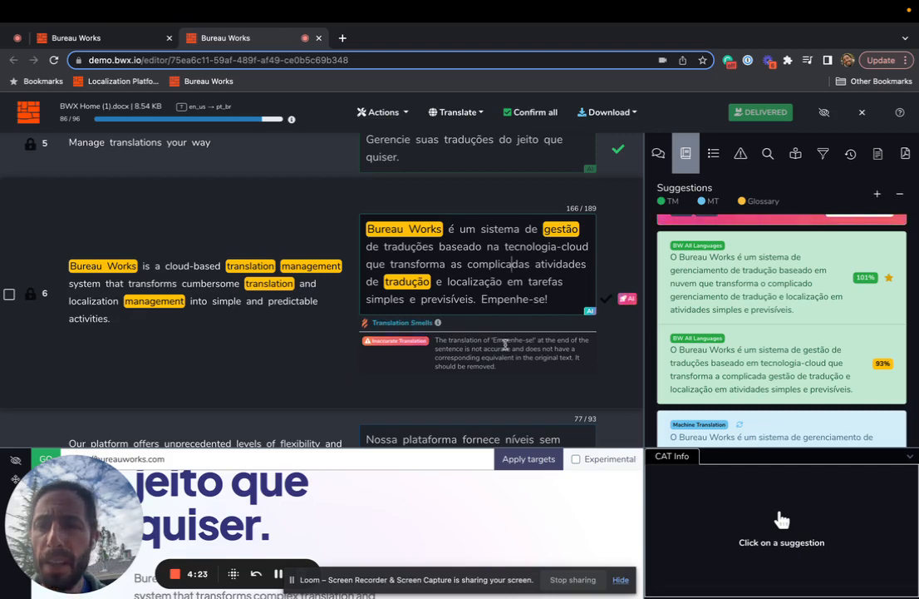
pyautogui.scroll(-5, 776, 311)
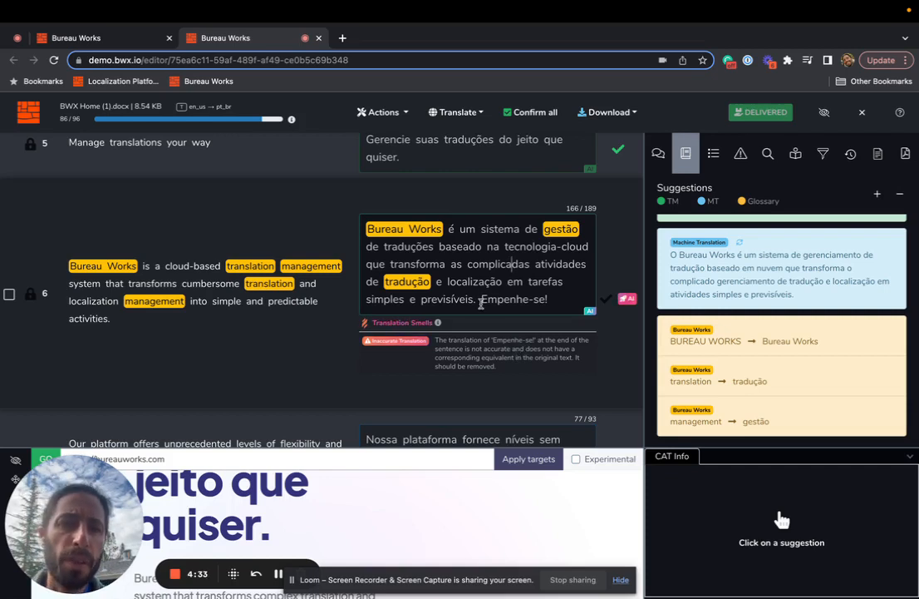
pyautogui.moveTo(747, 280)
pyautogui.scroll(2, 747, 280)
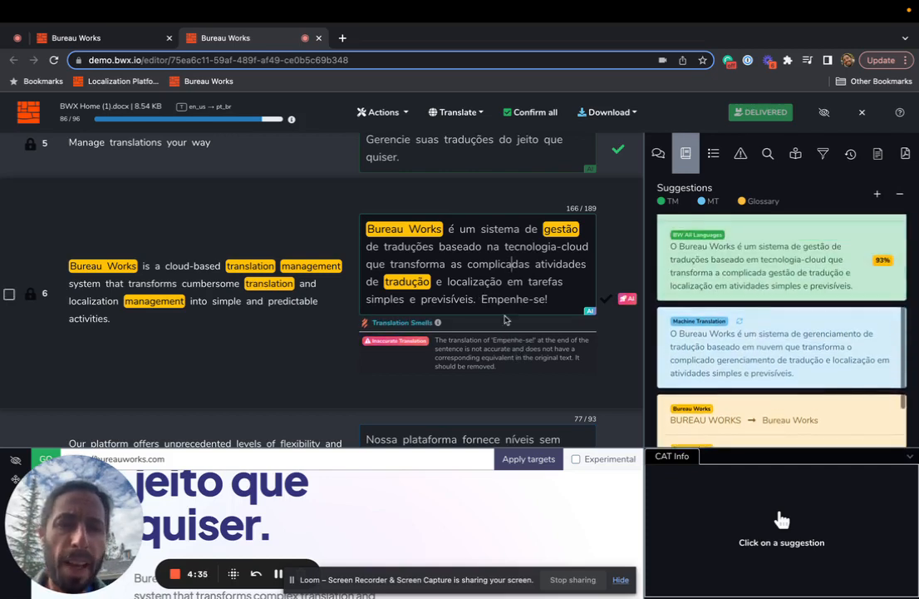
pyautogui.moveTo(483, 300); pyautogui.dragTo(553, 300)
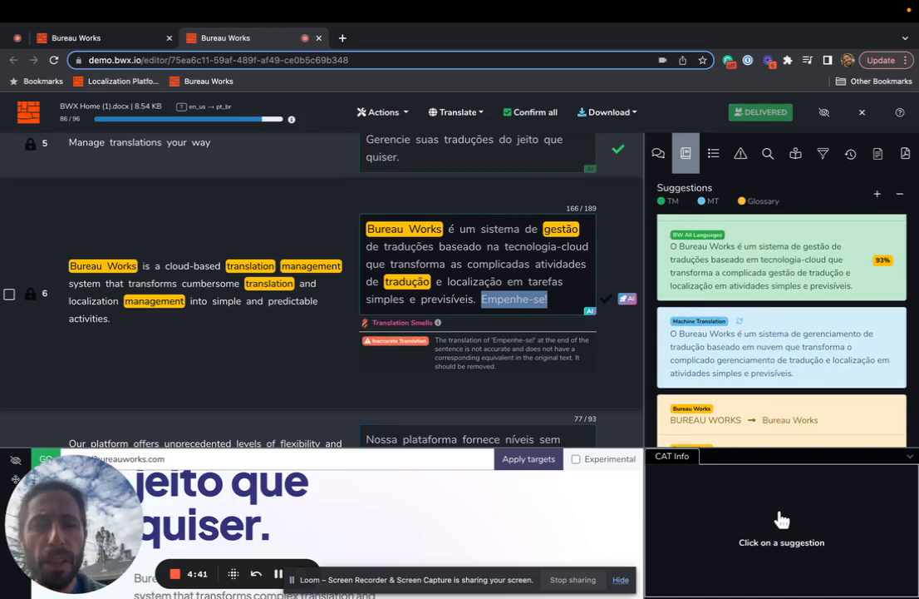
pyautogui.press('BackSpace')
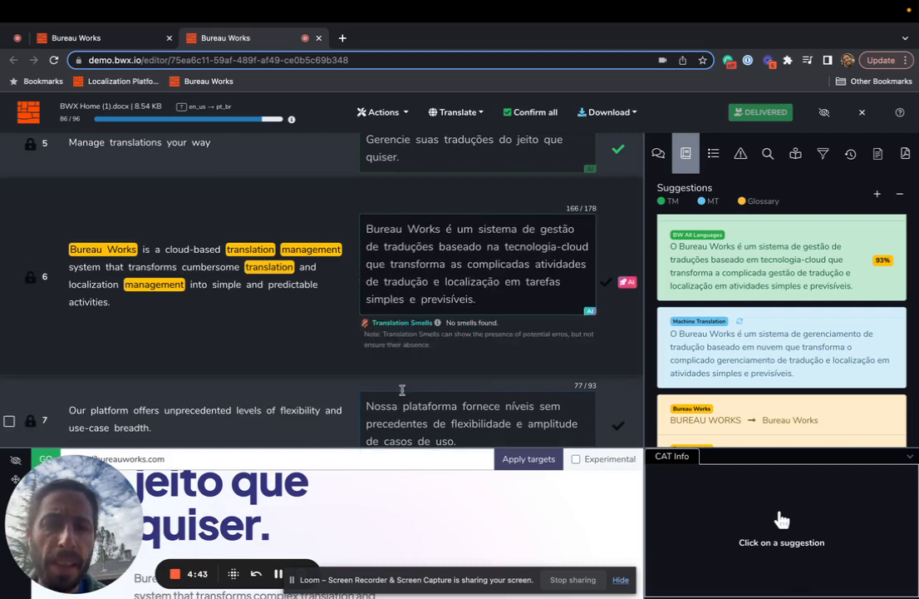
pyautogui.click(606, 284)
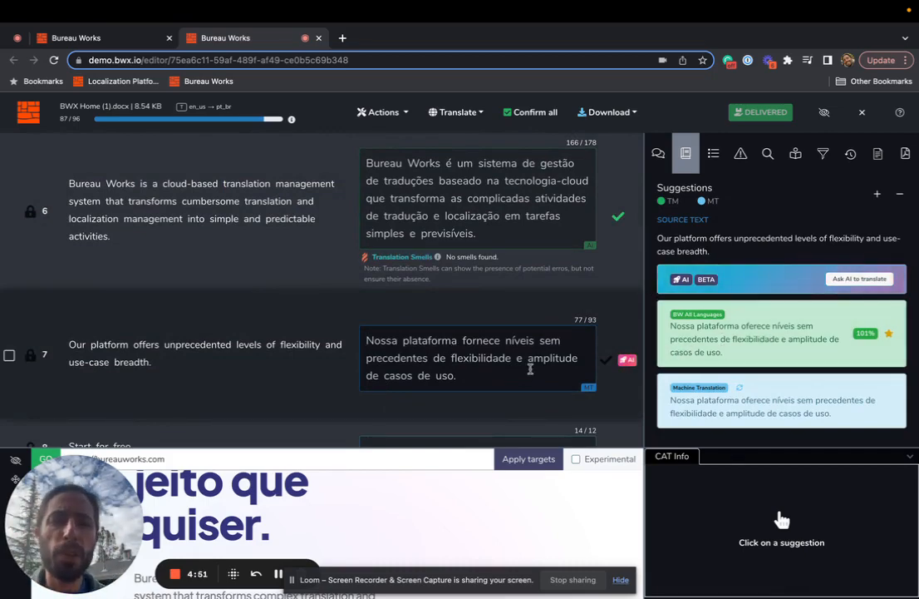
# Add the source word "breadth" from segment 7 to the glossary with the translation "escopo"
pyautogui.click(504, 379)
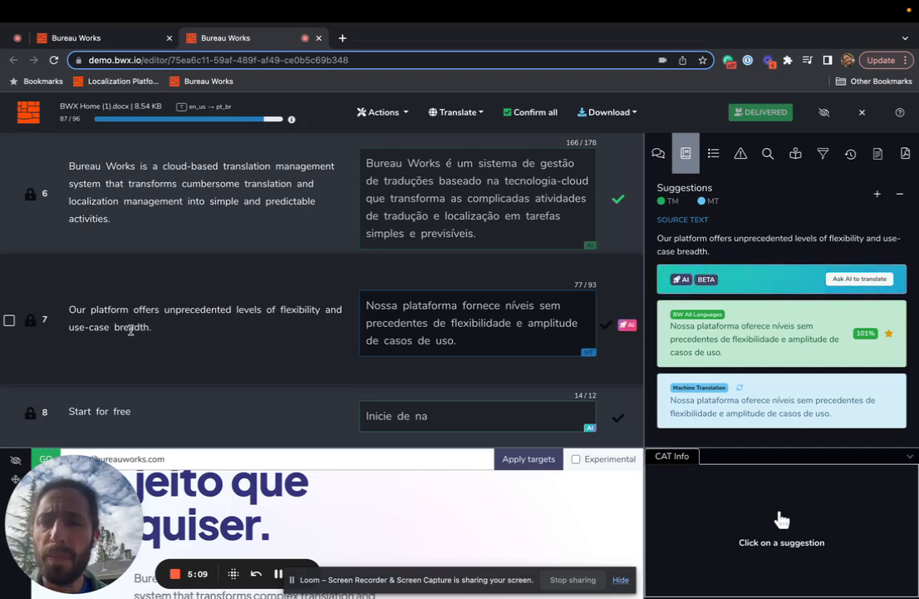
pyautogui.doubleClick(130, 328)
pyautogui.click(143, 288)
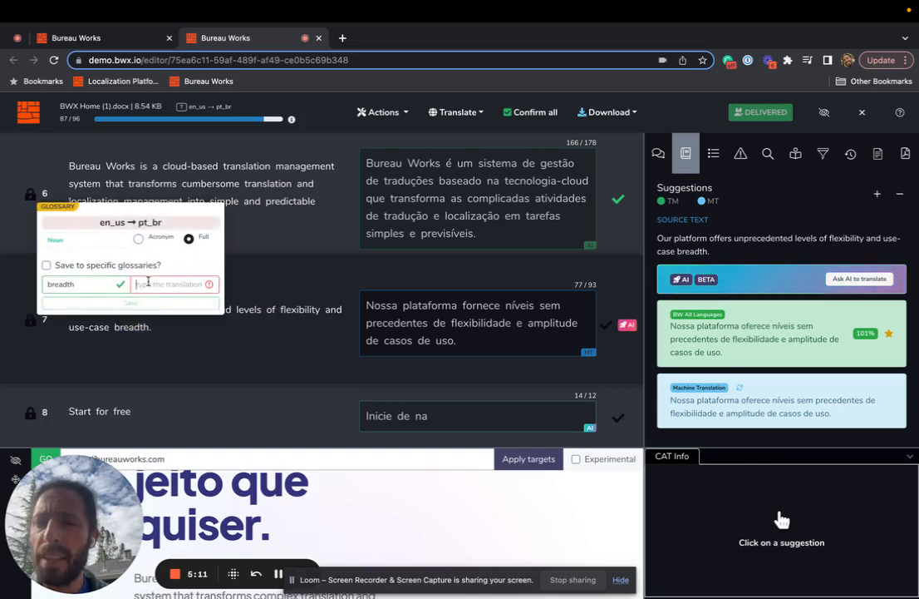
pyautogui.write('escopo')
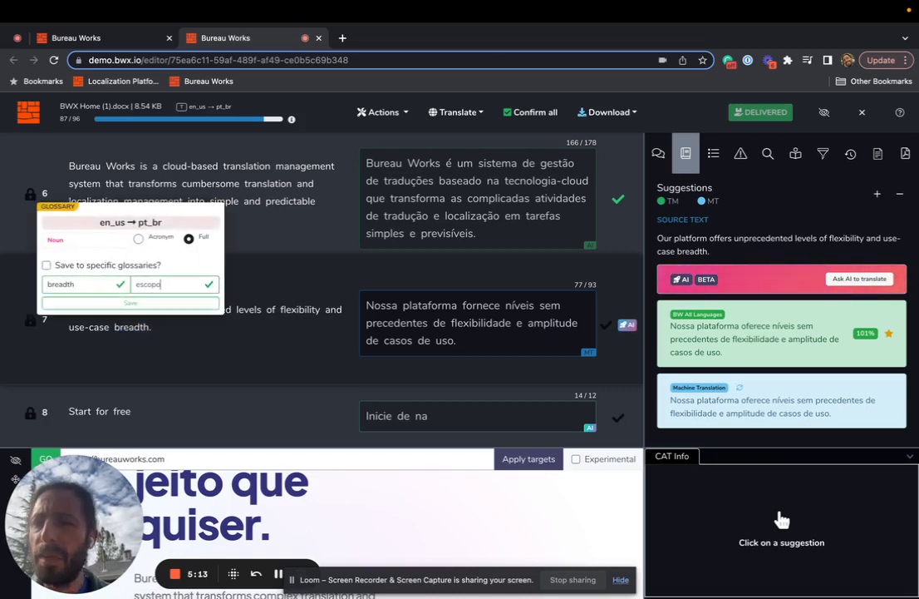
pyautogui.click(133, 304)
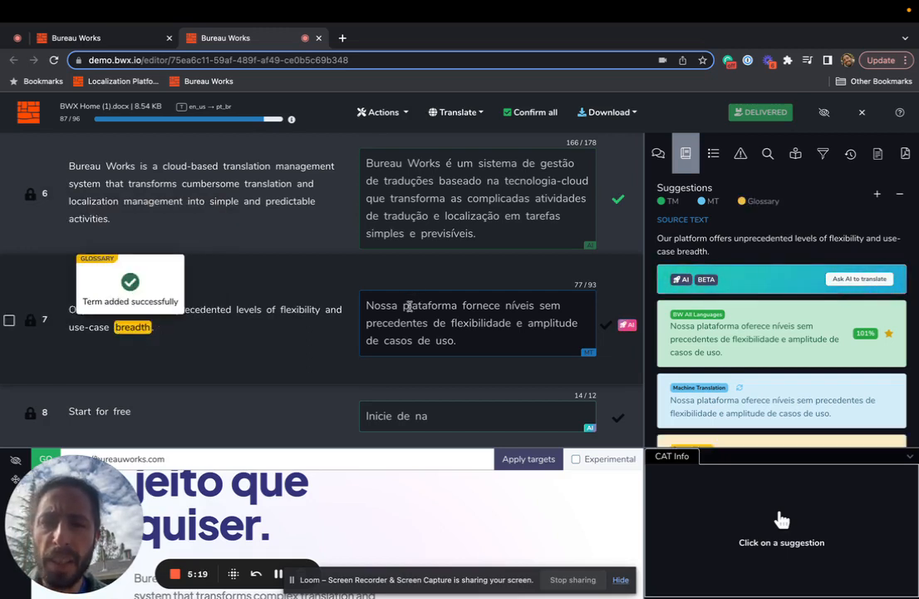
# Apply a newly requested AI translation, "Nossa plataforma oferece níveis sem precedentes de flexibilidade e escopo de casos de uso.", to segment 7 and confirm it
pyautogui.click(848, 281)
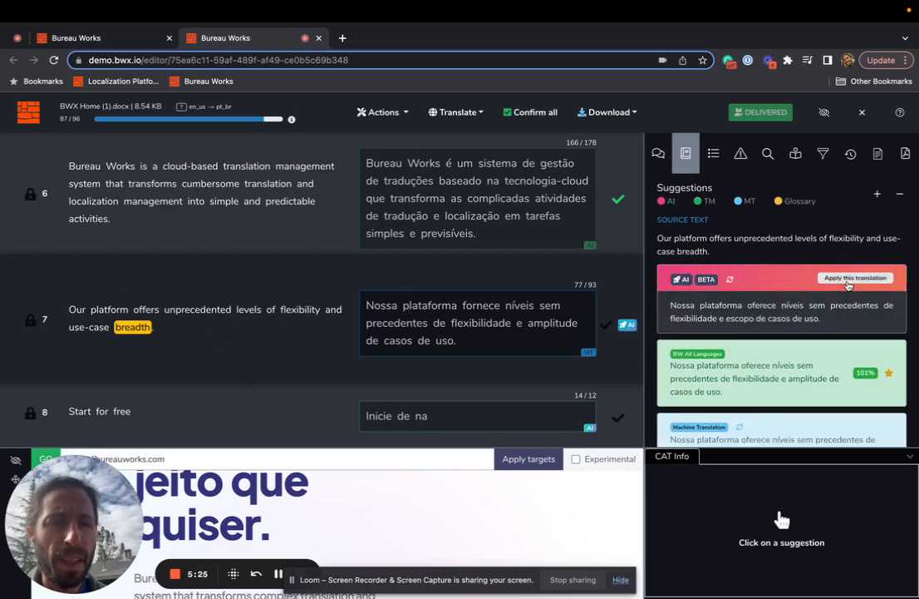
pyautogui.click(848, 280)
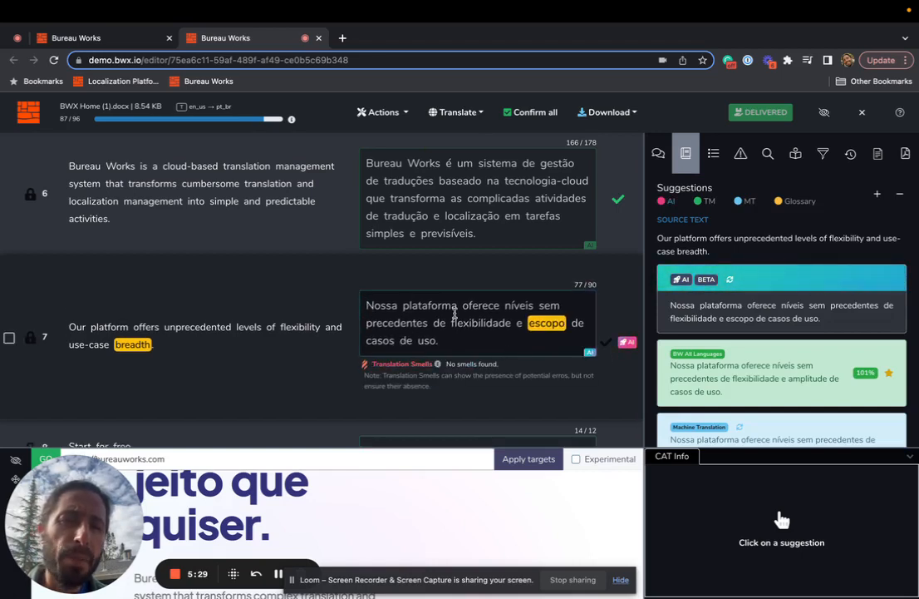
pyautogui.click(547, 327)
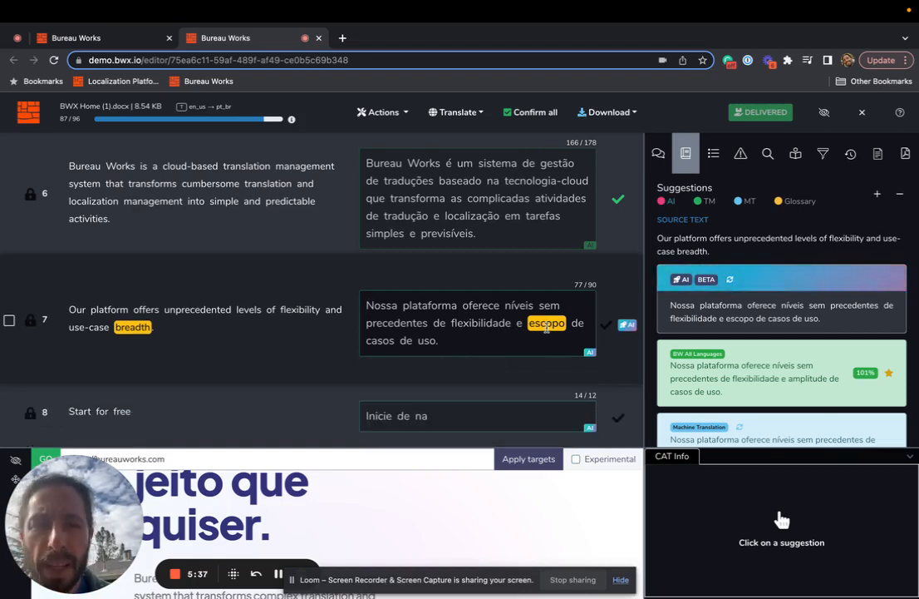
pyautogui.click(607, 326)
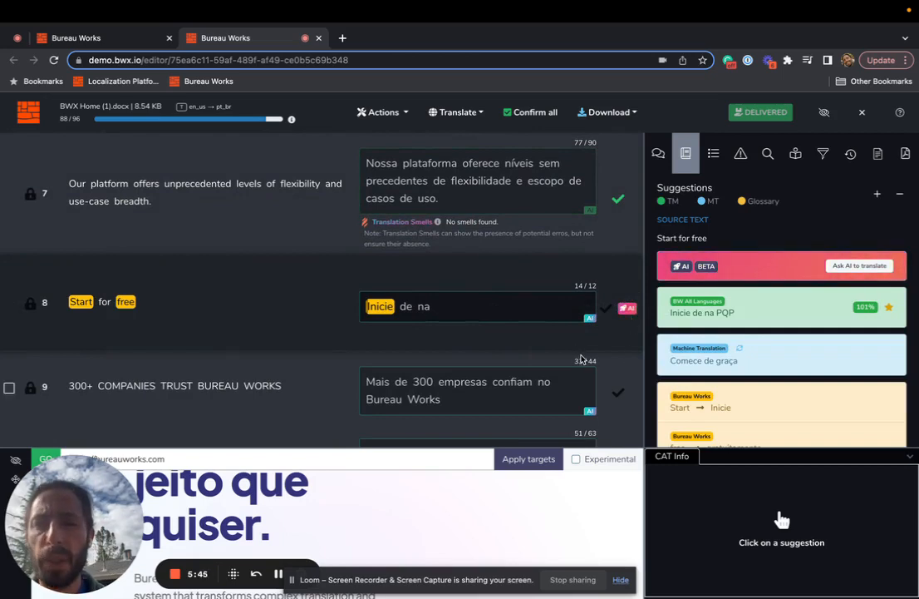
# Clear segment 9's translation and apply the machine translation "300+ EMPRESAS TRUST BUREAU OBRAS" to check its translation smells
pyautogui.scroll(-1, 482, 339)
pyautogui.click(476, 348)
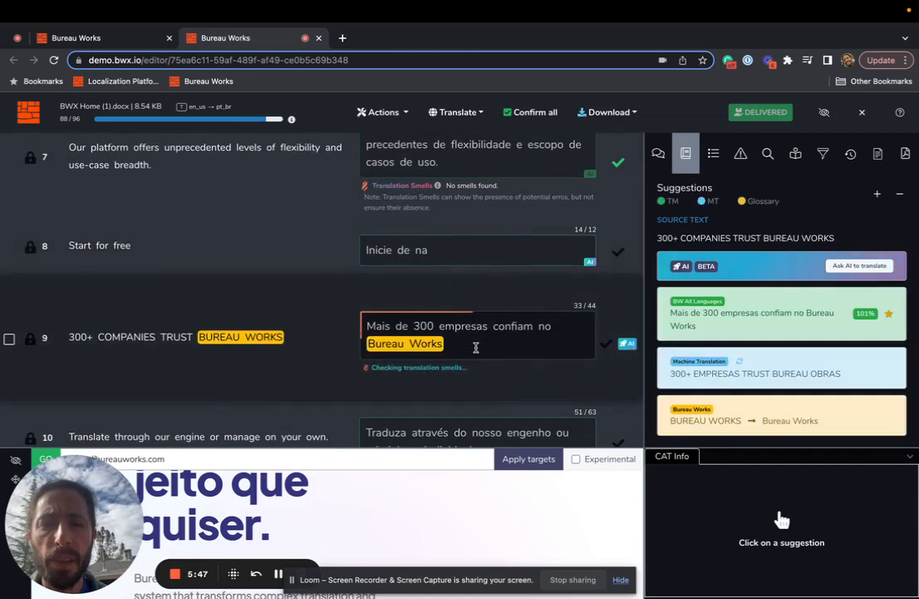
pyautogui.hotkey('ctrl', 'a')
pyautogui.press('BackSpace')
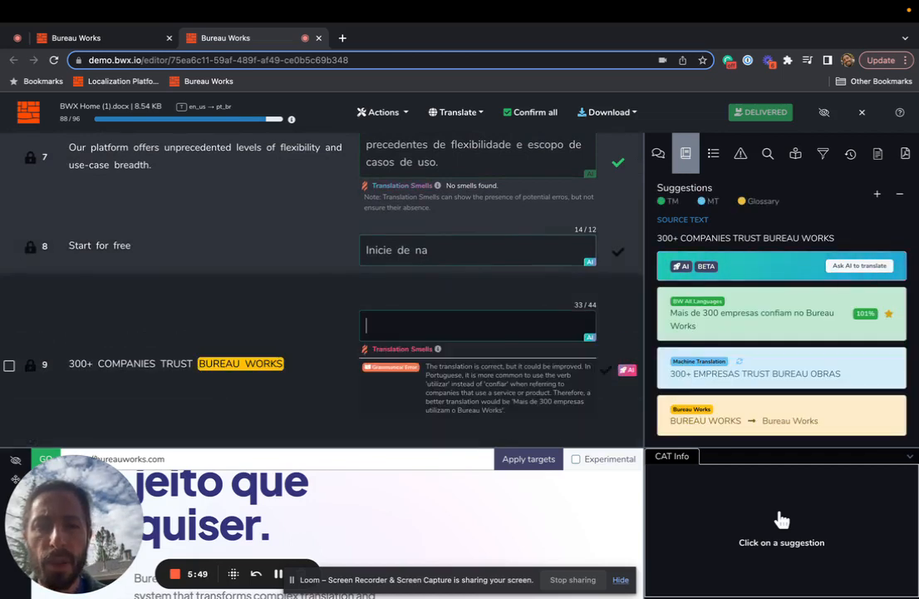
pyautogui.moveTo(798, 376)
pyautogui.click(834, 364)
pyautogui.scroll(-2, 582, 317)
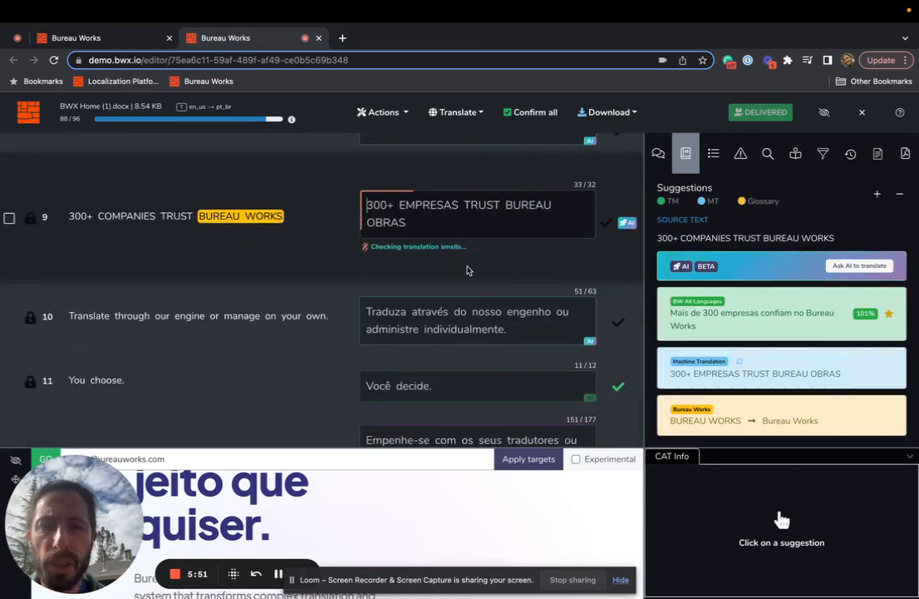
pyautogui.scroll(1, 465, 249)
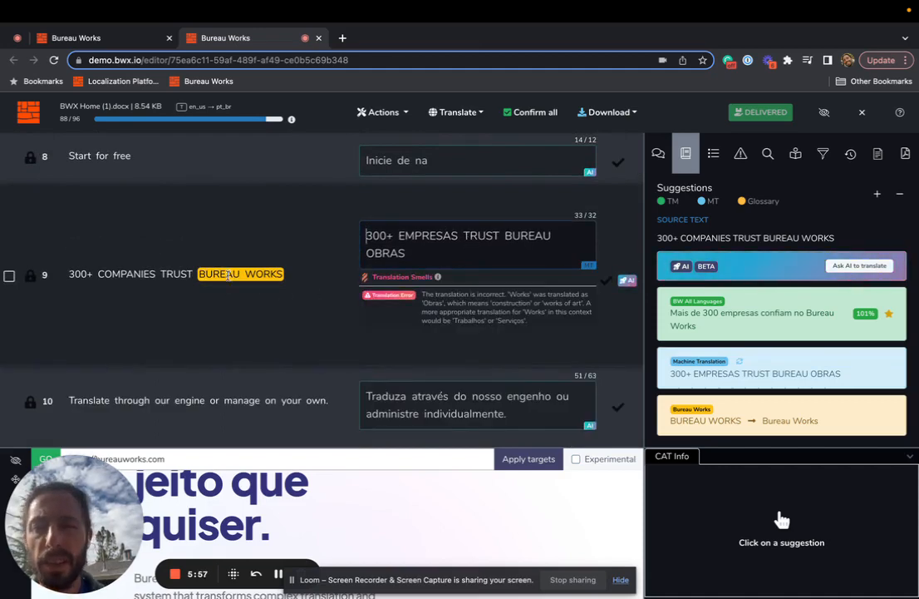
# Apply a newly requested AI translation, "Mais de 300 empresas confiam no Bureau Works", to segment 9 and confirm the segment
pyautogui.moveTo(227, 275)
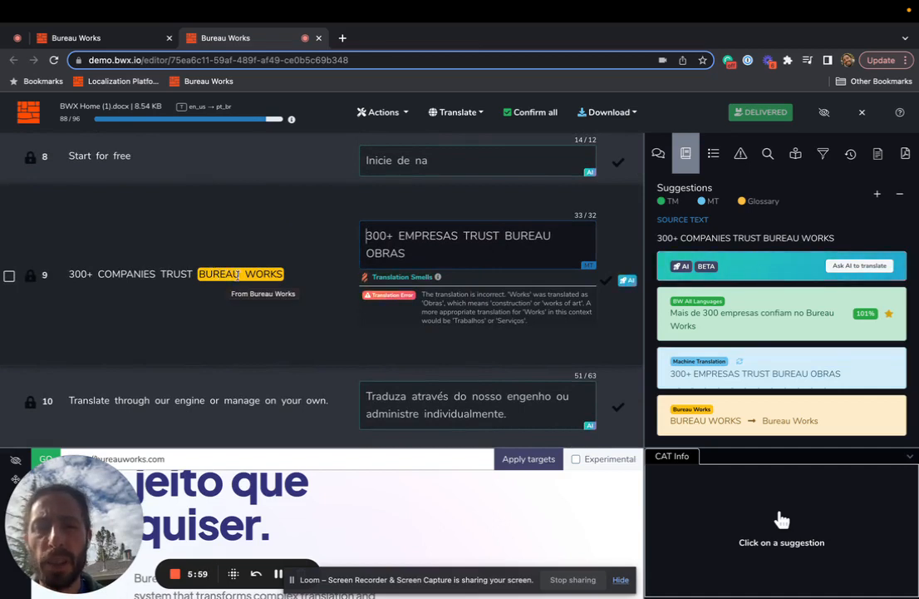
pyautogui.click(855, 267)
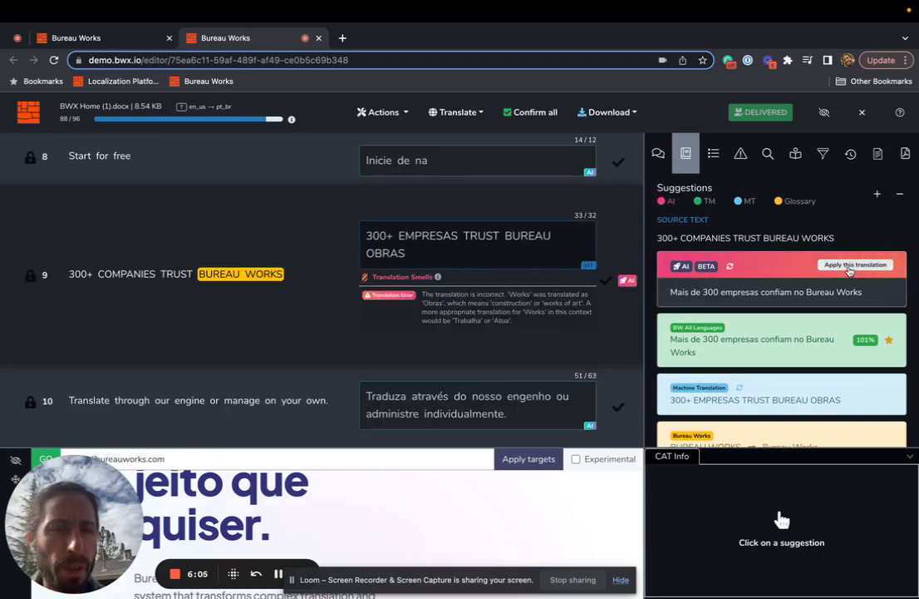
pyautogui.click(855, 266)
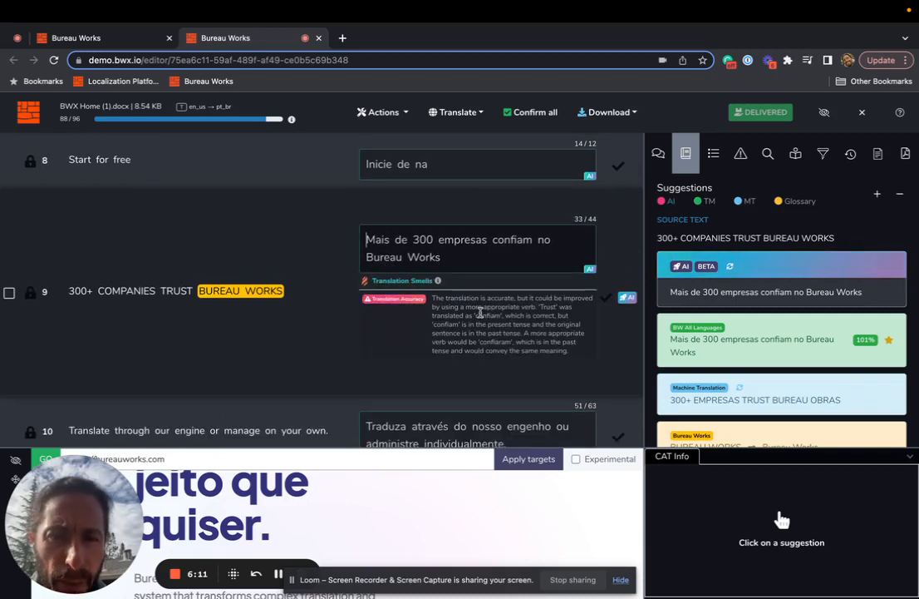
pyautogui.scroll(-1, 483, 329)
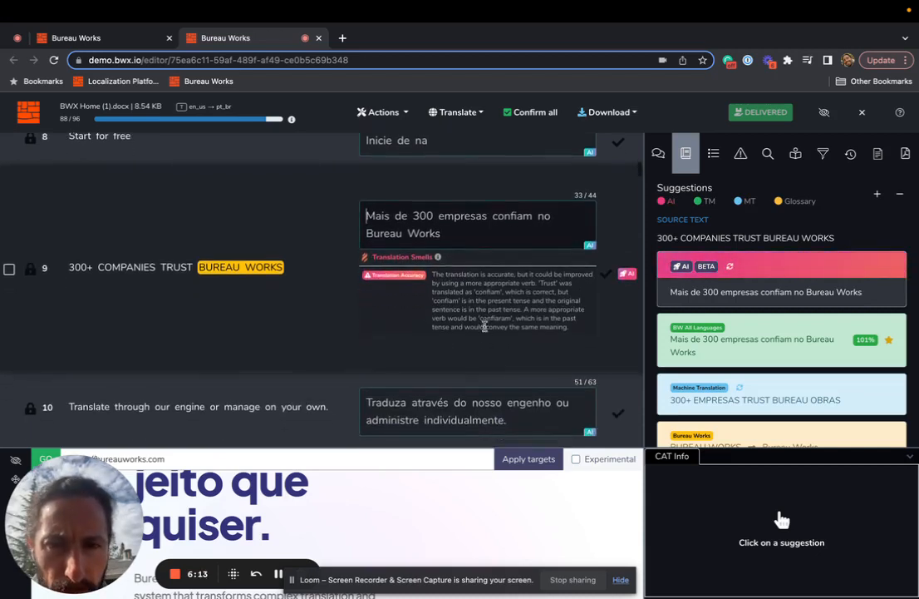
pyautogui.scroll(-1, 502, 310)
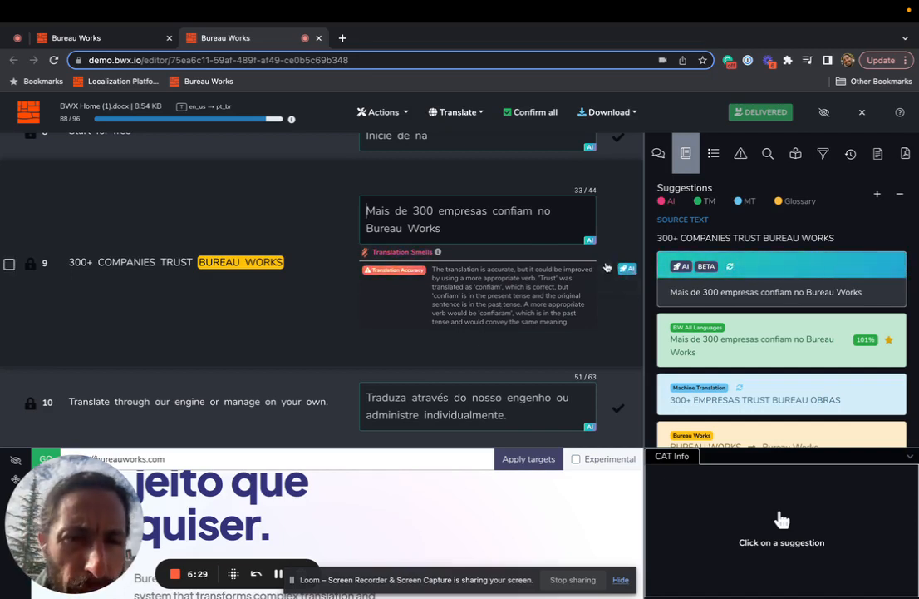
pyautogui.click(607, 265)
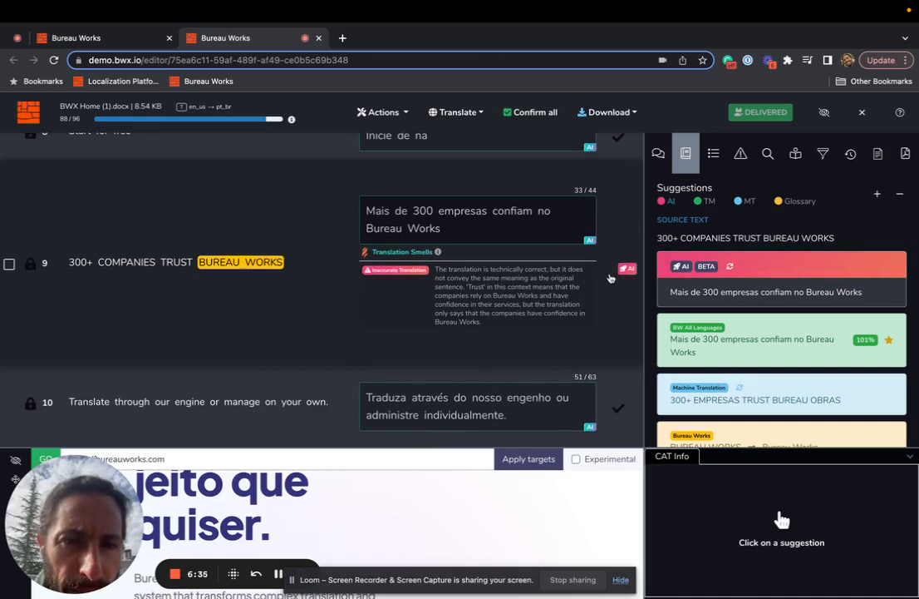
pyautogui.click(606, 266)
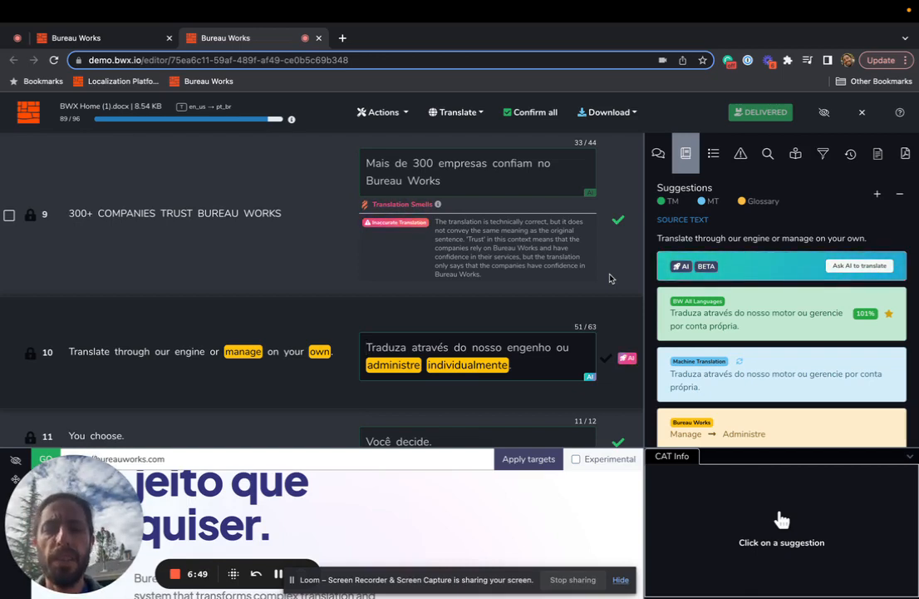
# Save the source word "engine" from segment 10 to the glossary as "engenho", replacing the duplicate term
pyautogui.moveTo(841, 400)
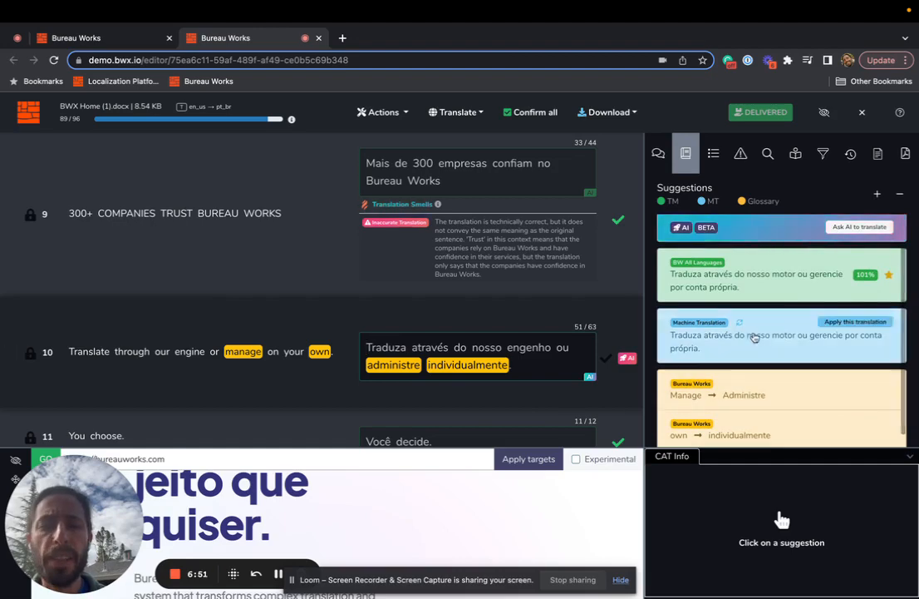
pyautogui.scroll(-1, 779, 324)
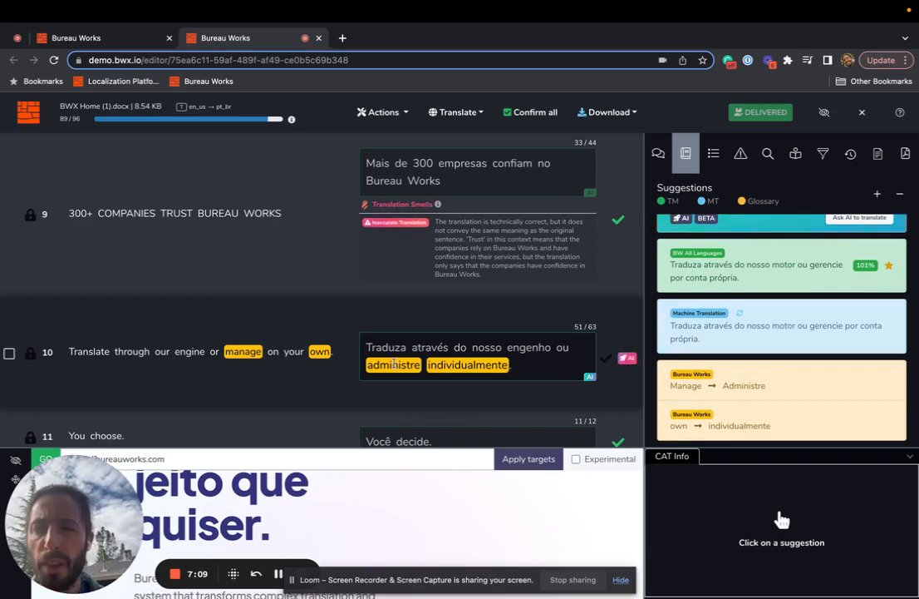
pyautogui.scroll(-1, 718, 425)
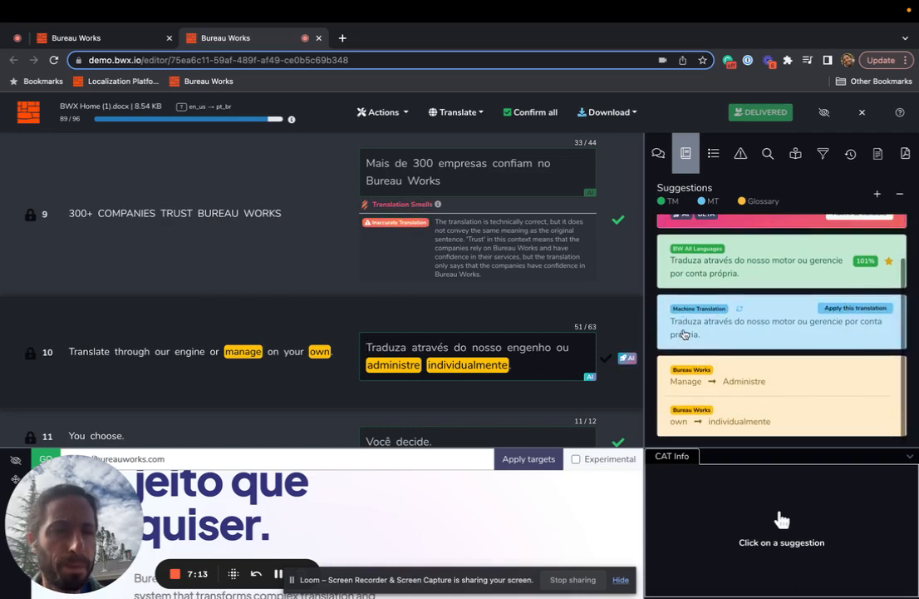
pyautogui.doubleClick(188, 351)
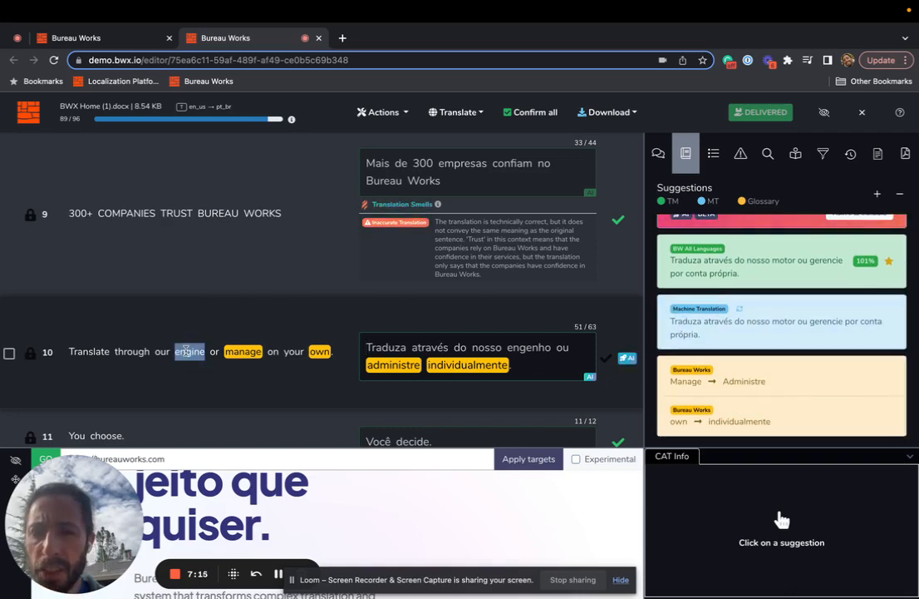
pyautogui.click(187, 323)
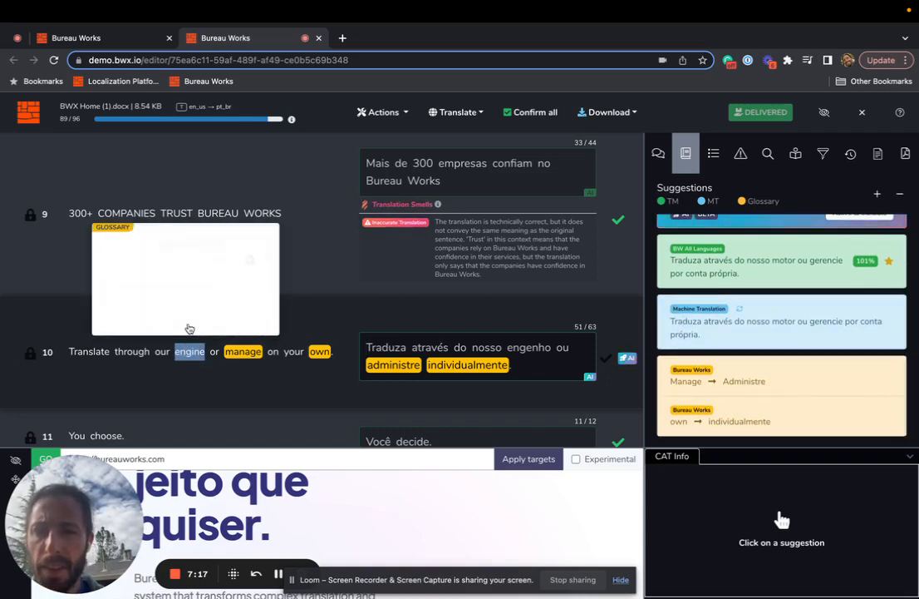
pyautogui.click(198, 302)
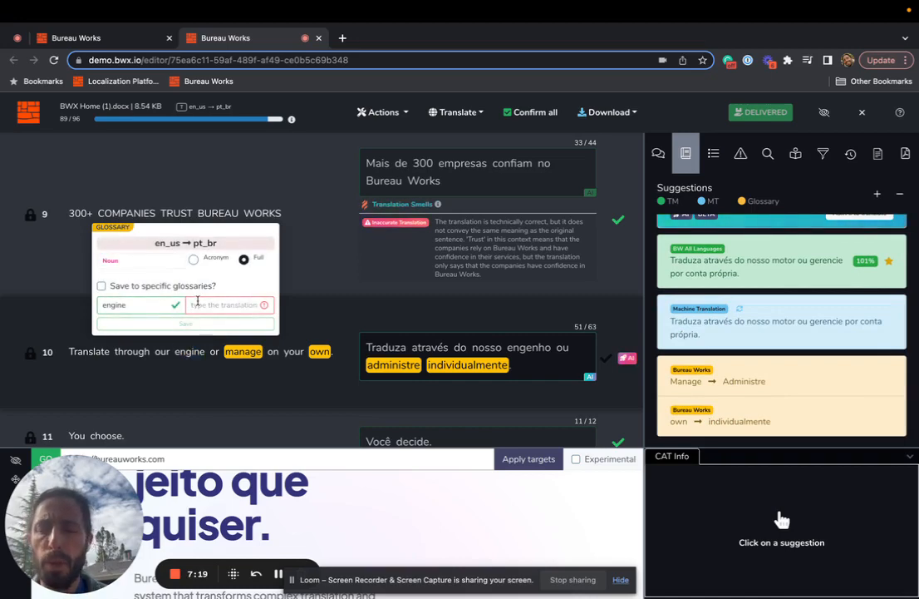
pyautogui.write('engenh')
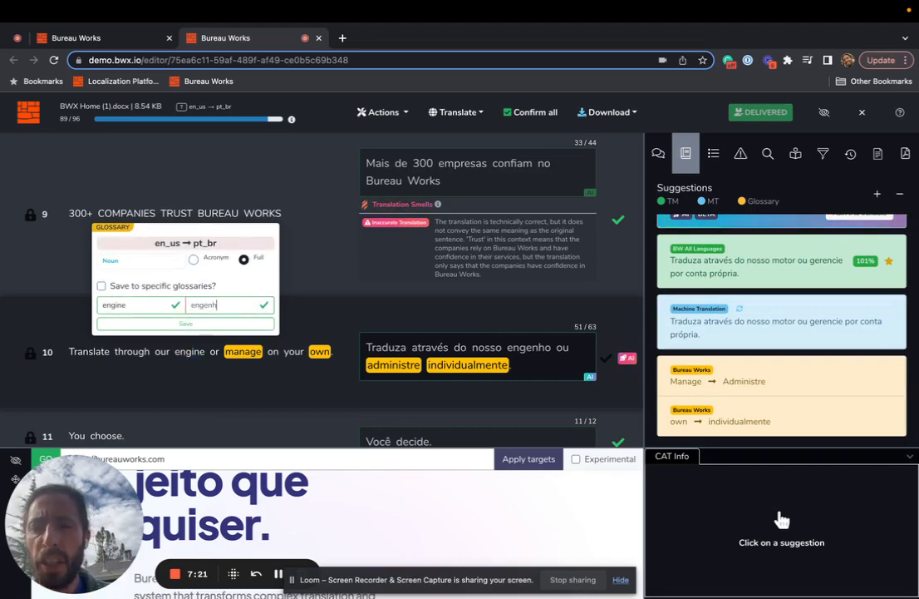
pyautogui.write('o')
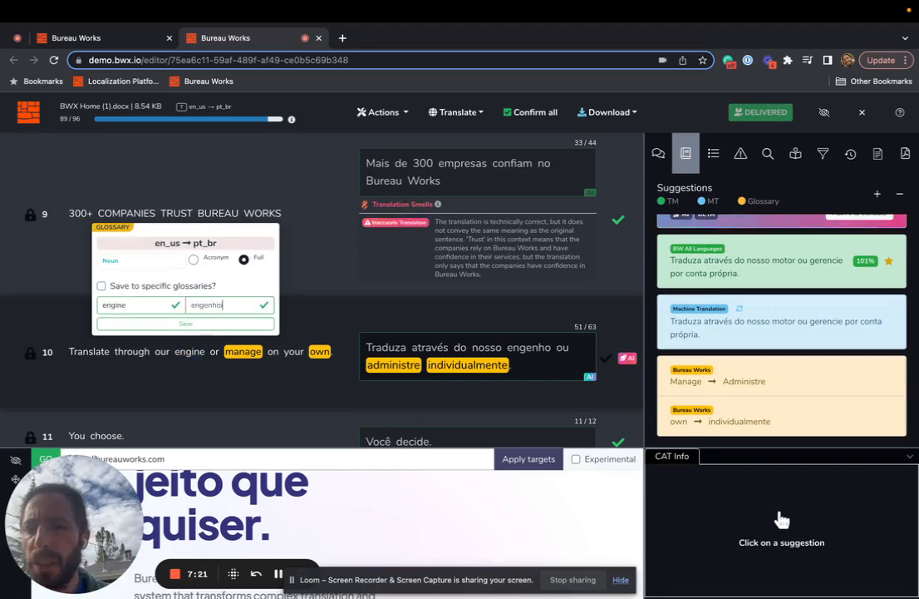
pyautogui.click(191, 326)
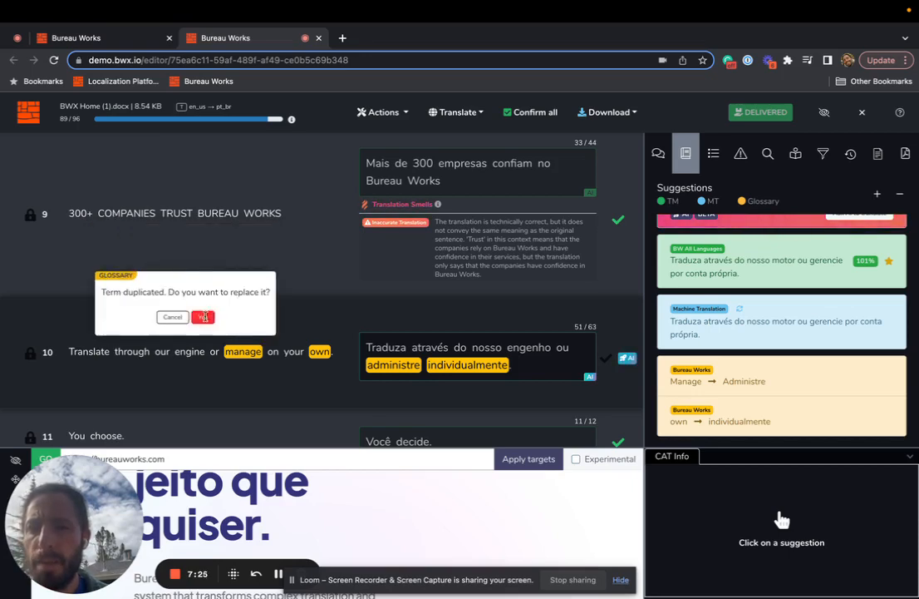
pyautogui.click(203, 317)
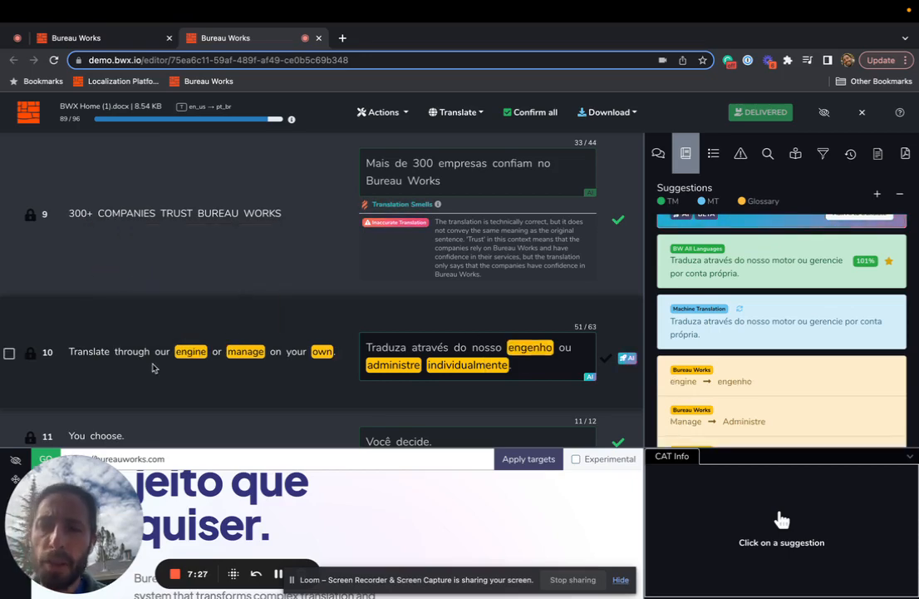
# Request a new AI translation for segment 10, apply "Traduza através do nosso engenho ou administre individualmente.", and confirm the segment
pyautogui.scroll(2, 799, 274)
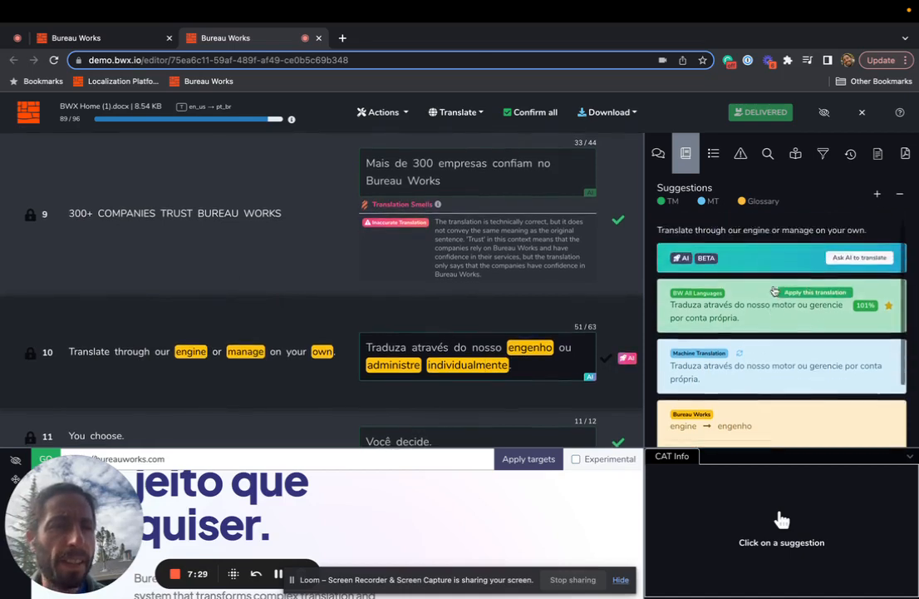
pyautogui.click(843, 264)
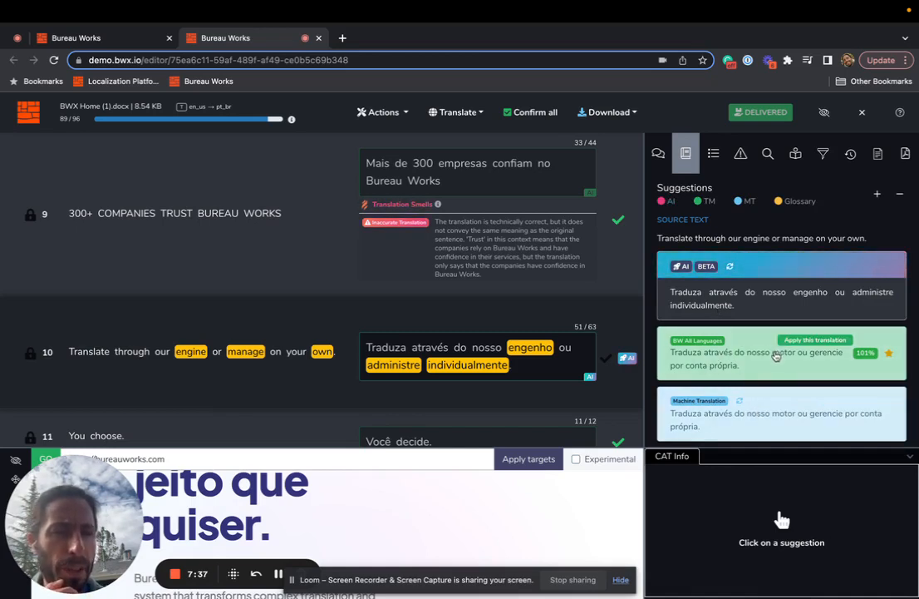
pyautogui.click(857, 266)
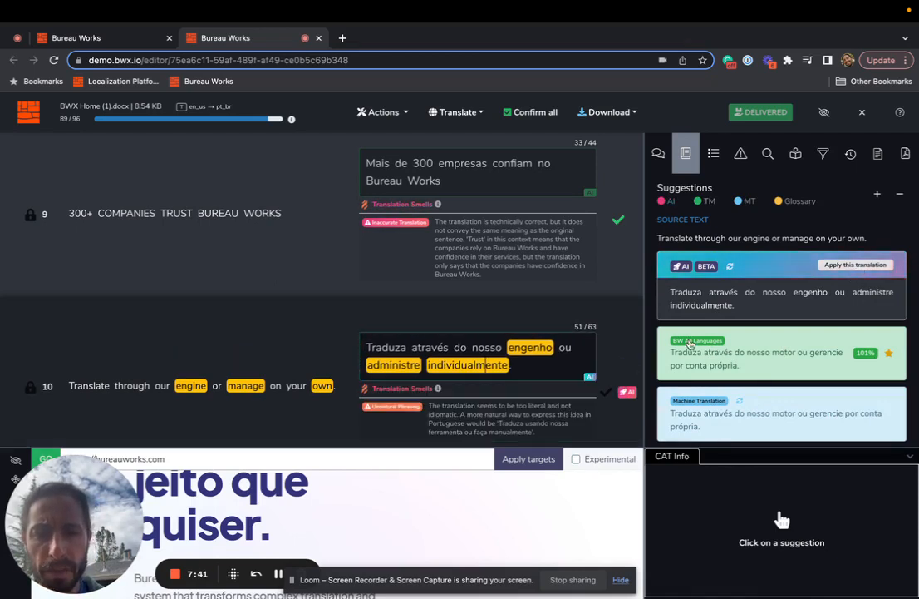
pyautogui.scroll(-1, 510, 431)
pyautogui.scroll(-1, 510, 431)
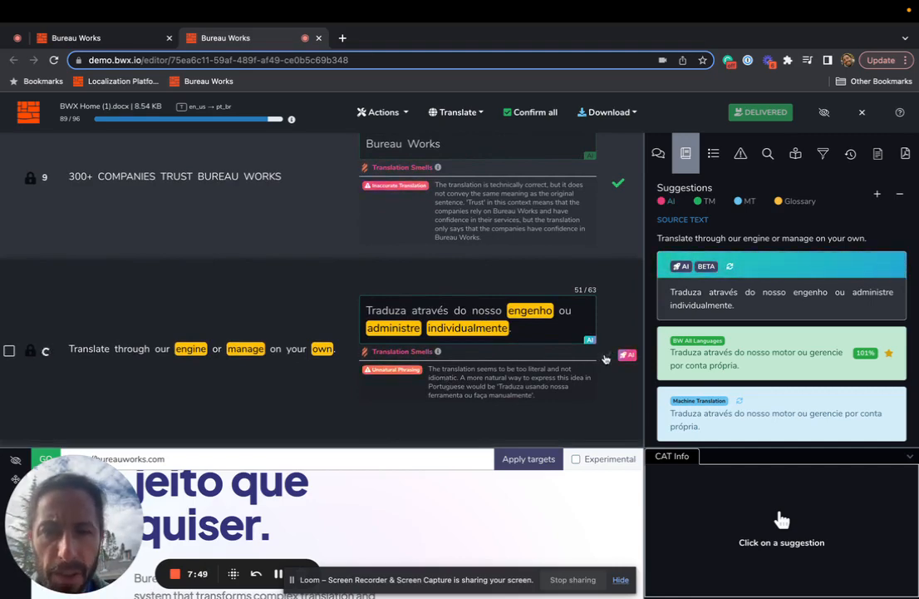
pyautogui.hotkey('ctrl', 'Return')
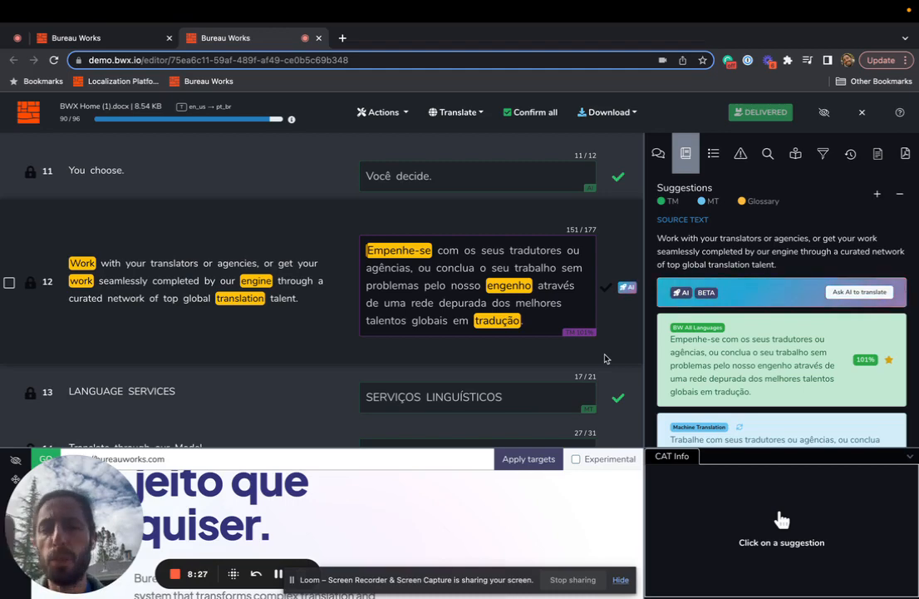
# Delete the word "Modelo" from segment 14's translation, leaving "Traduza através do nosso"
pyautogui.scroll(-1, 566, 386)
pyautogui.click(537, 381)
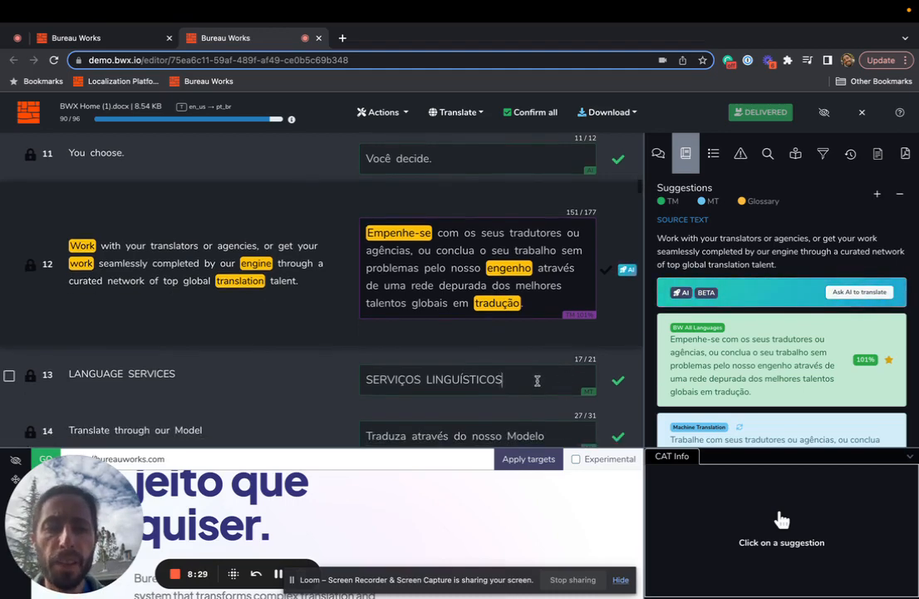
pyautogui.scroll(-3, 497, 398)
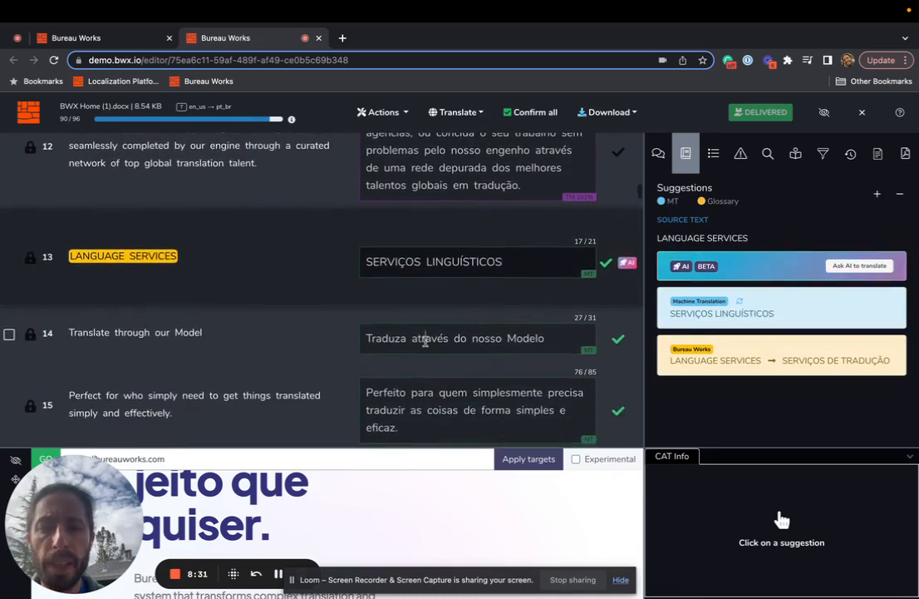
pyautogui.click(424, 339)
pyautogui.doubleClick(527, 317)
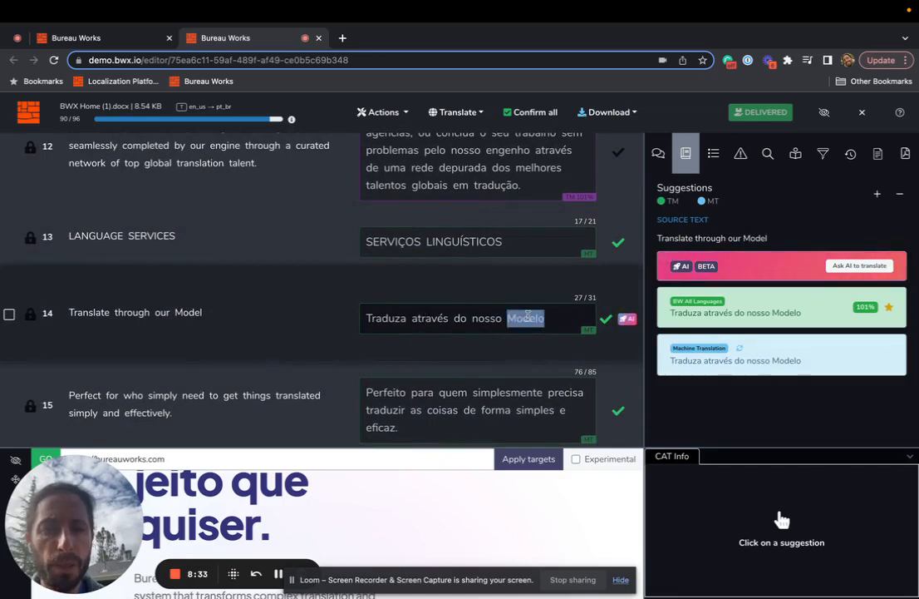
pyautogui.press('BackSpace')
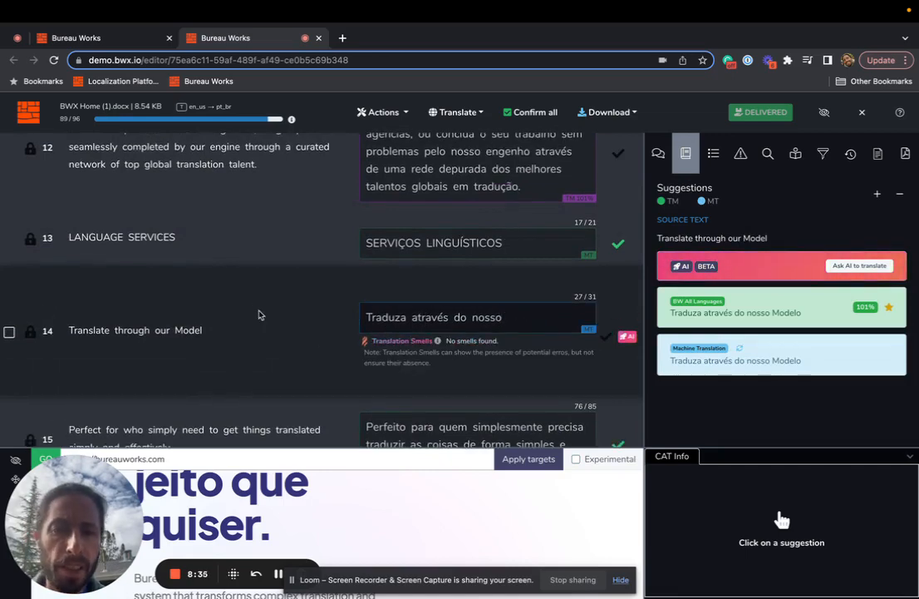